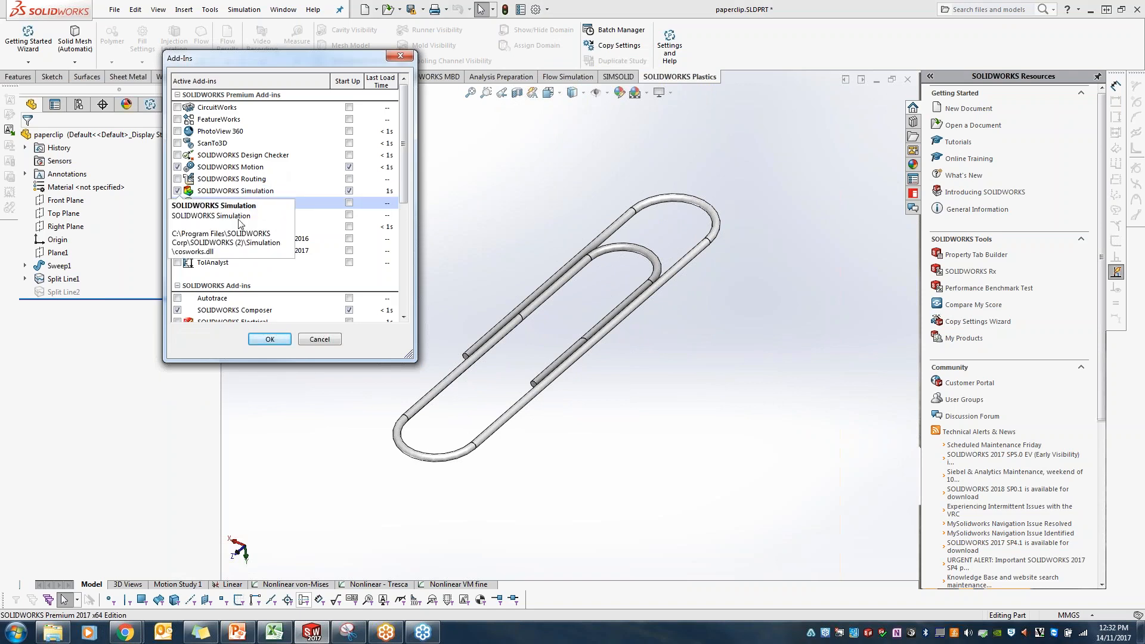
Step: Close the add-ins list and preview the Nonlinear option for a new simulation study without creating the study
click(319, 339)
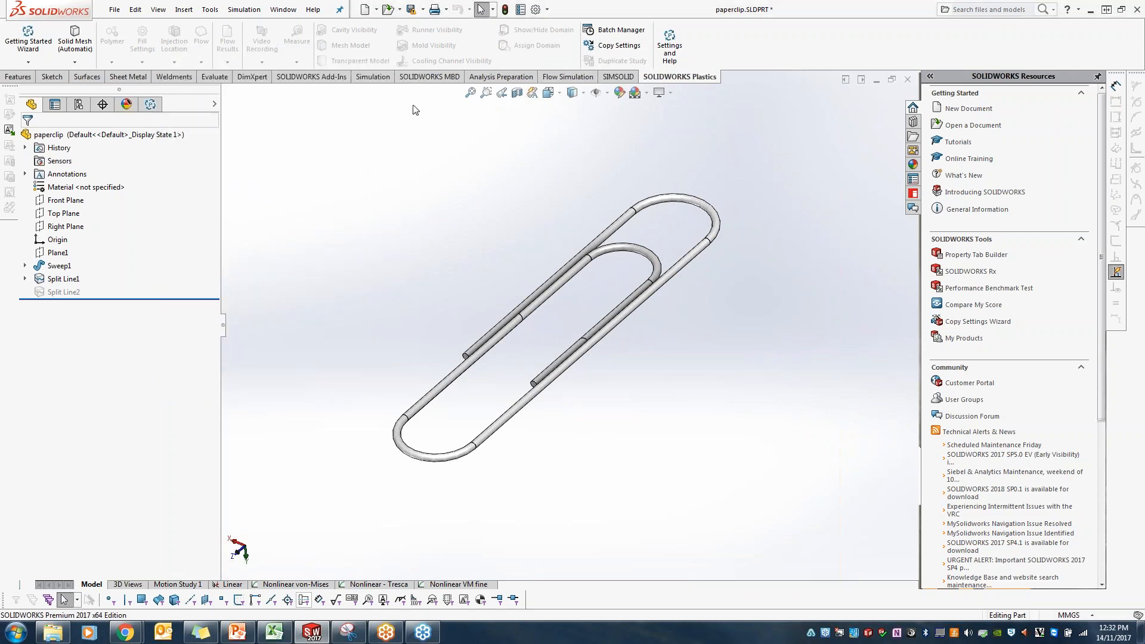
click(373, 77)
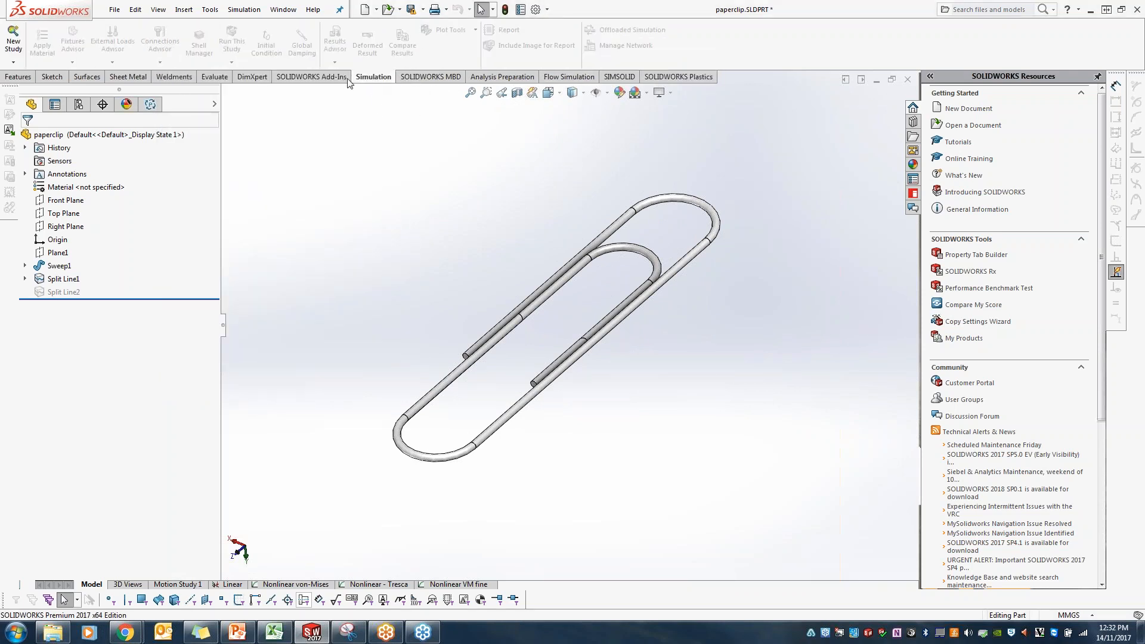
click(13, 45)
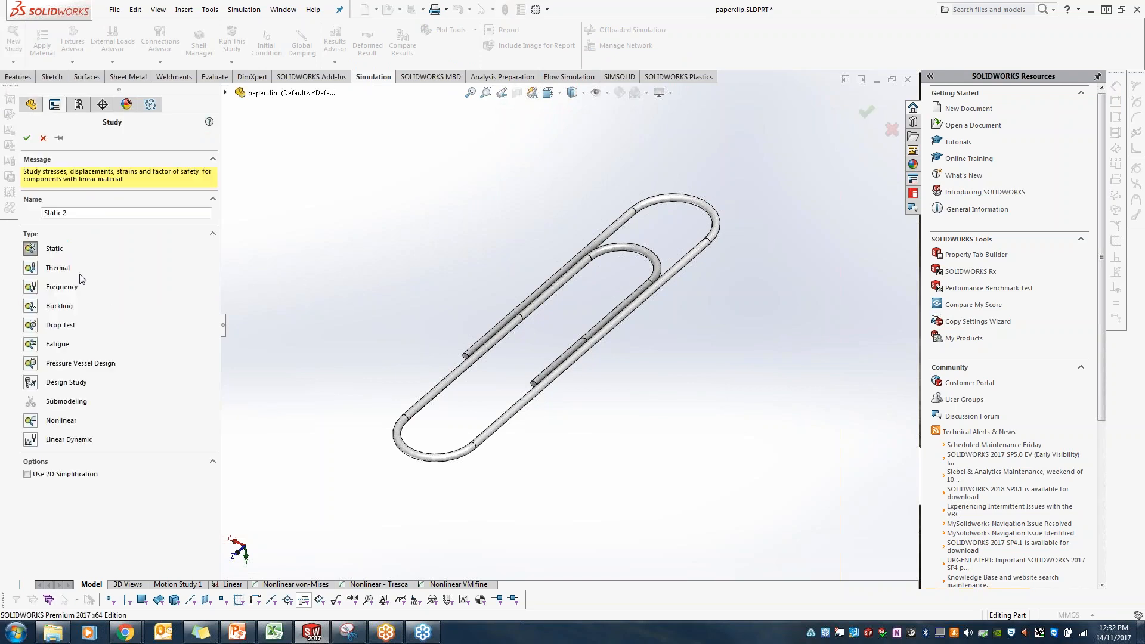
click(37, 423)
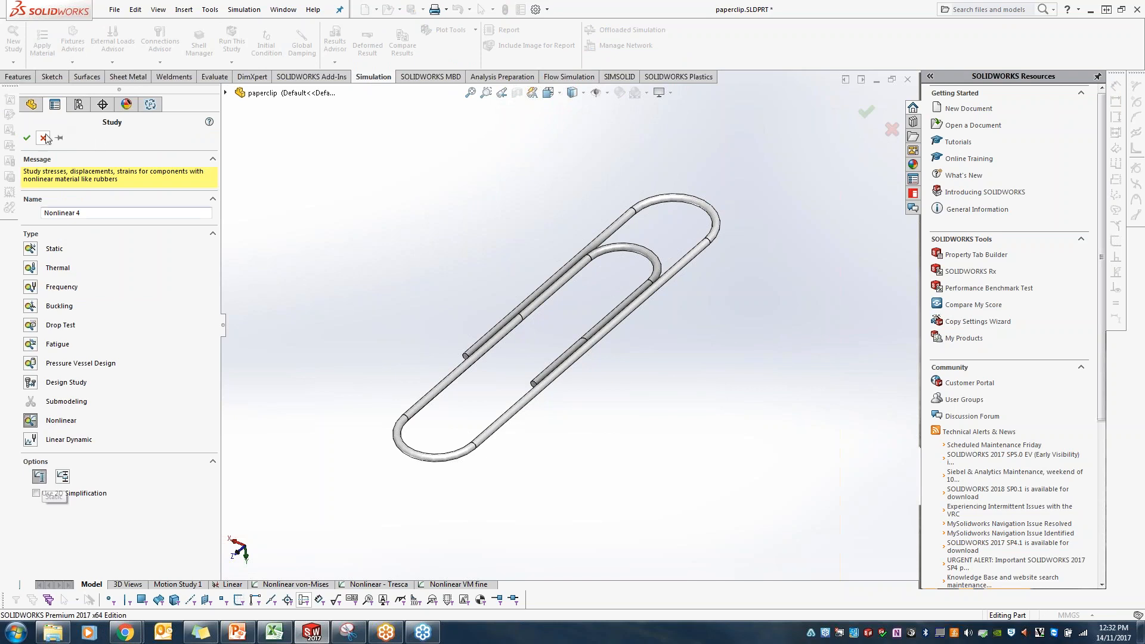
click(43, 138)
Step: Open the Linear study, expand its results and highlight the faces used by the fixed support and the force
click(230, 584)
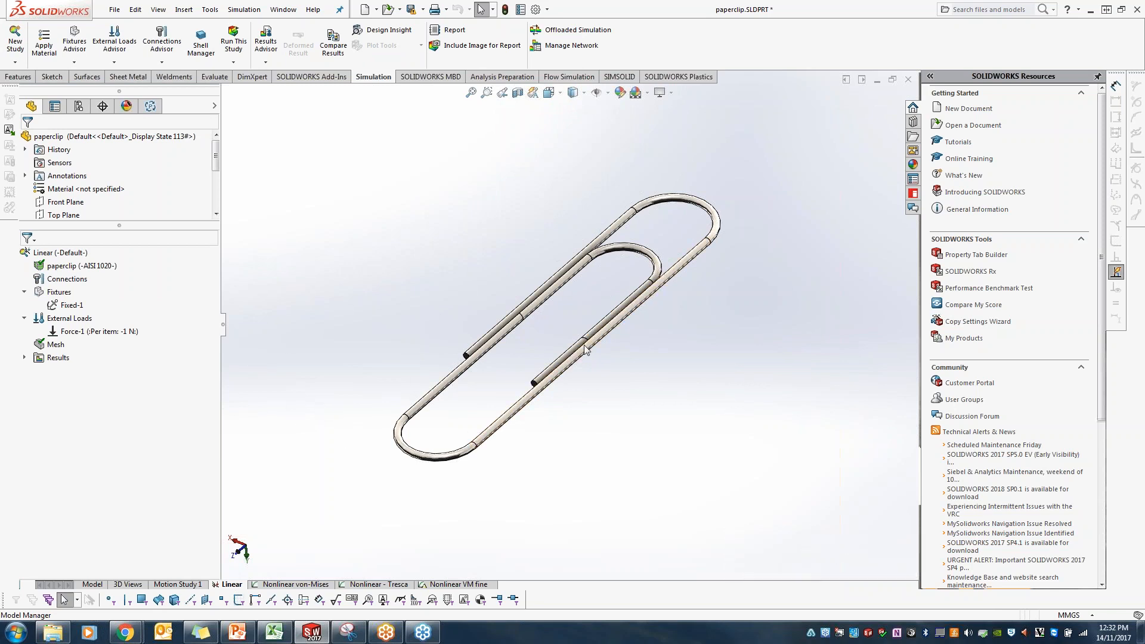
click(25, 358)
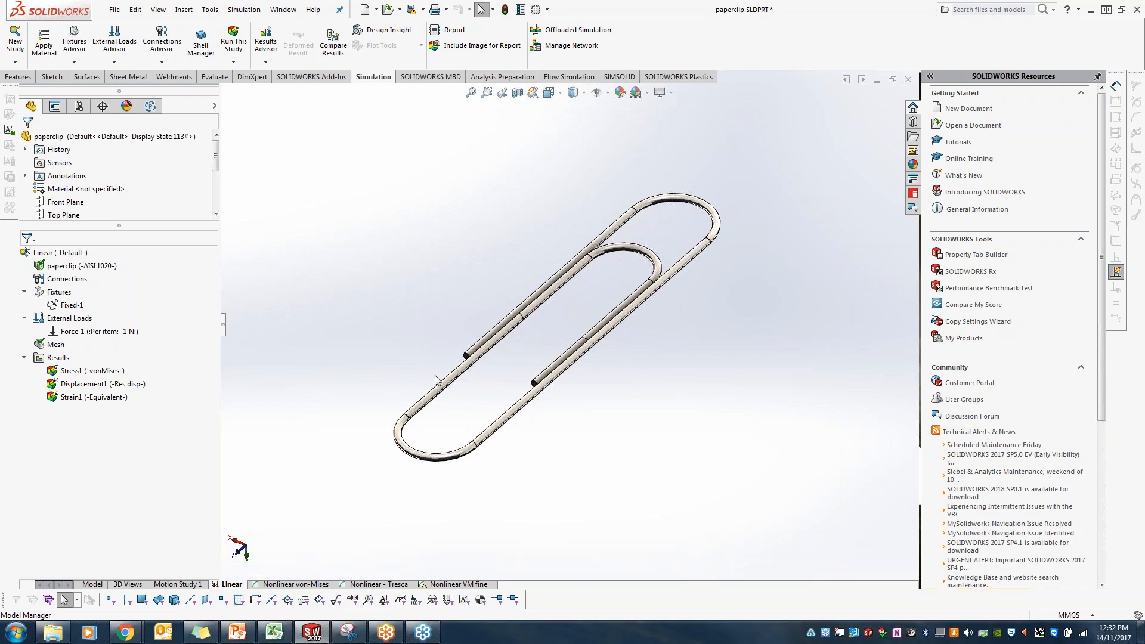
click(62, 305)
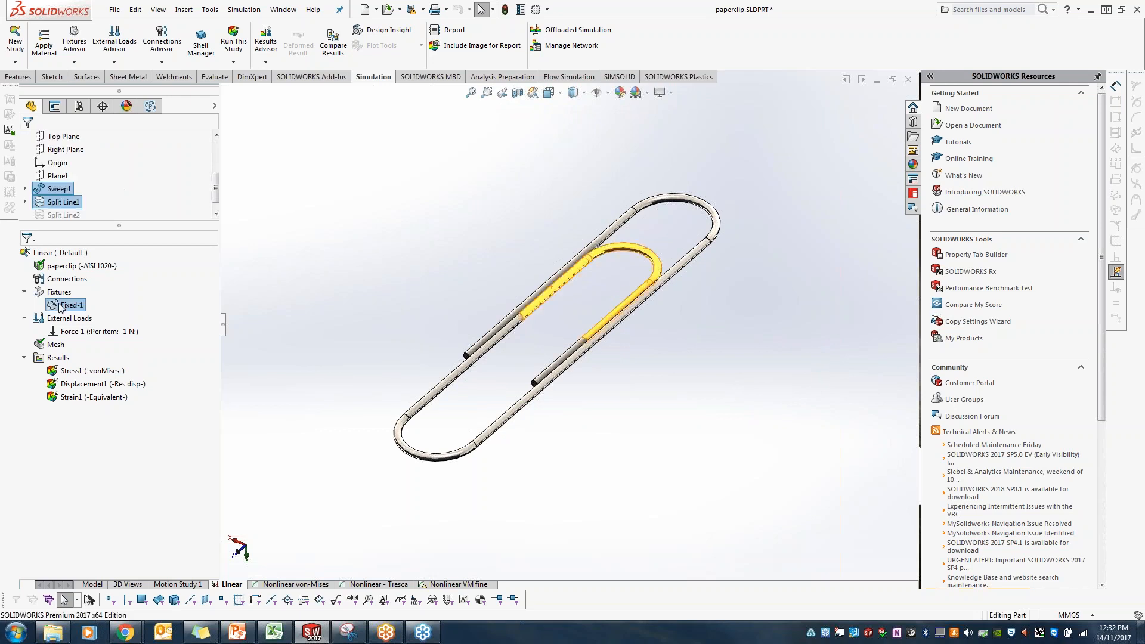
click(84, 332)
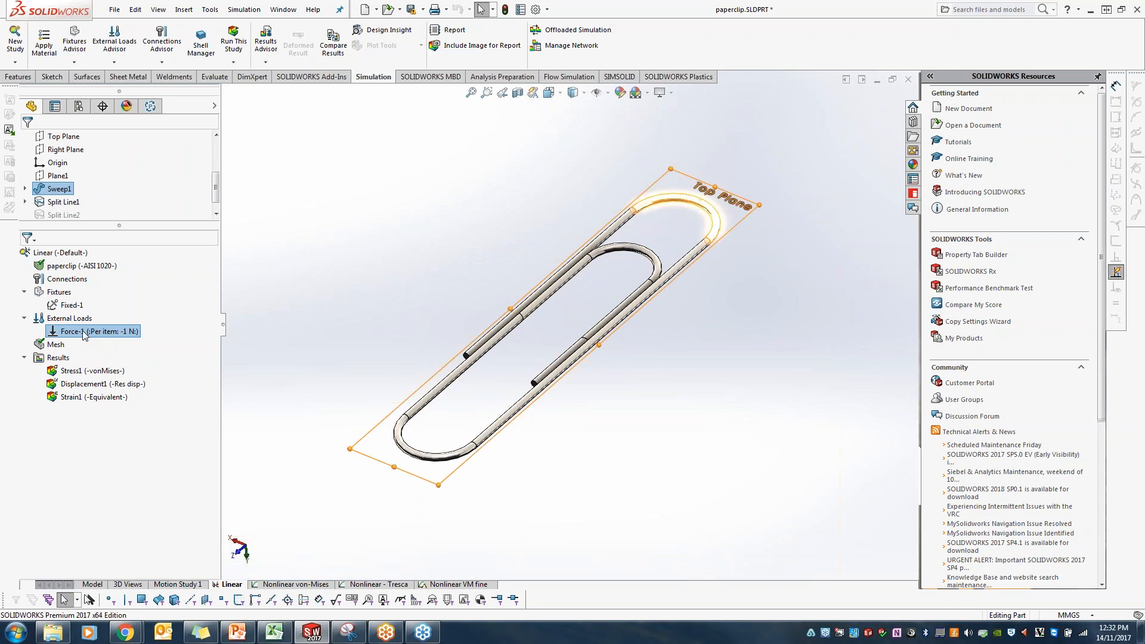
Step: Display the Linear study's von Mises stress plot, followed by its resultant displacement plot
double_click(82, 371)
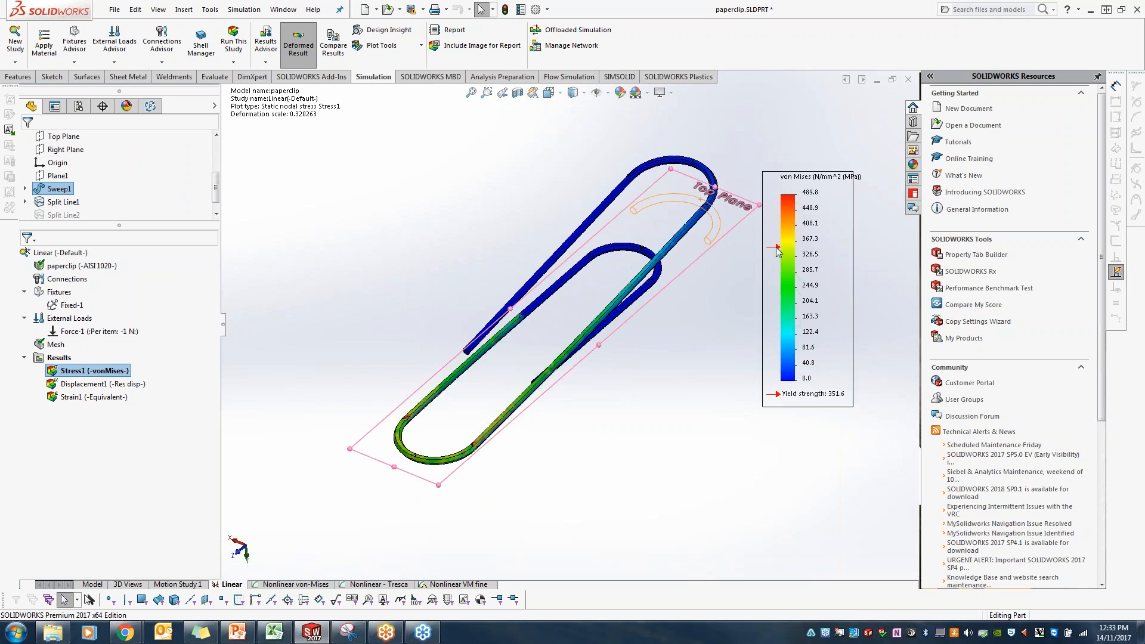
double_click(83, 384)
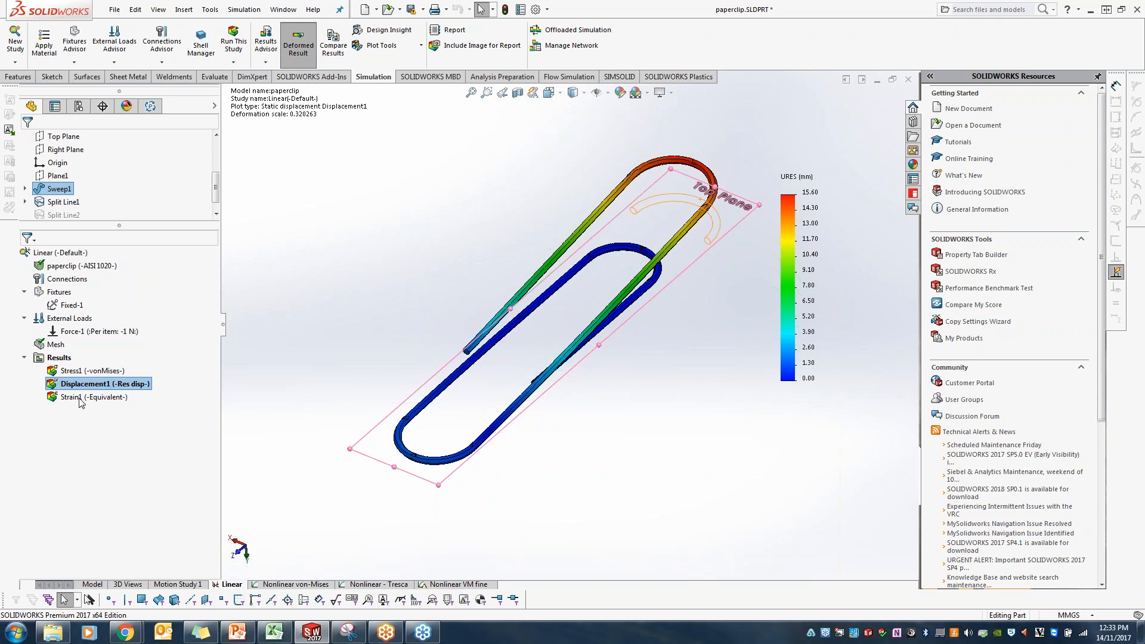
Step: Open the Nonlinear von-Mises study and examine the paper clip material's model type choices and its mechanical properties
click(277, 585)
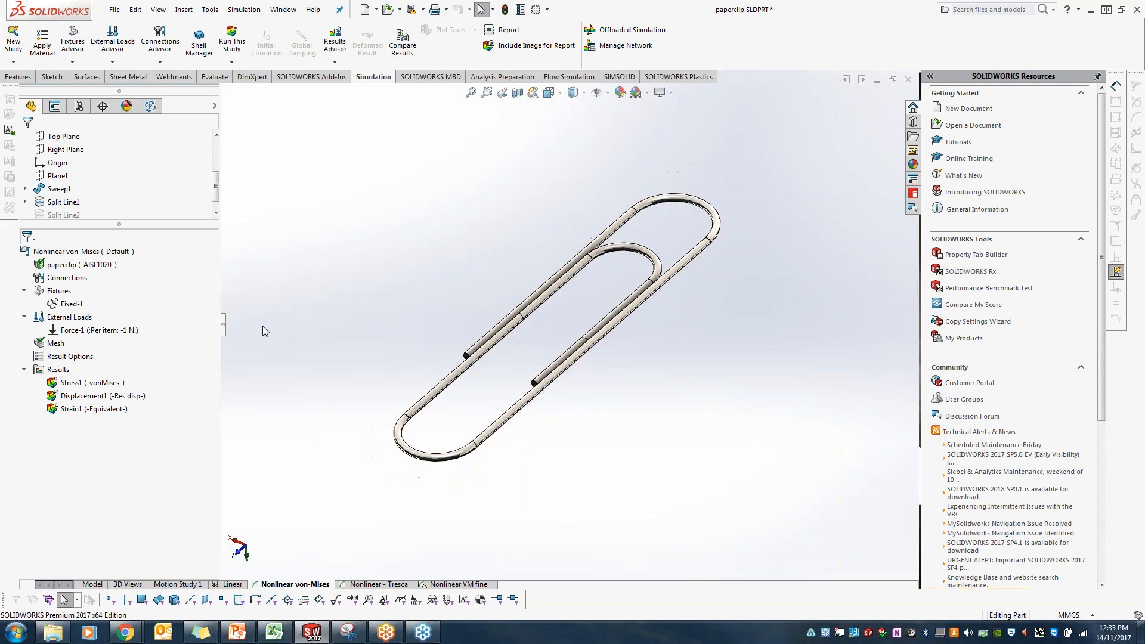
right_click(85, 266)
click(122, 276)
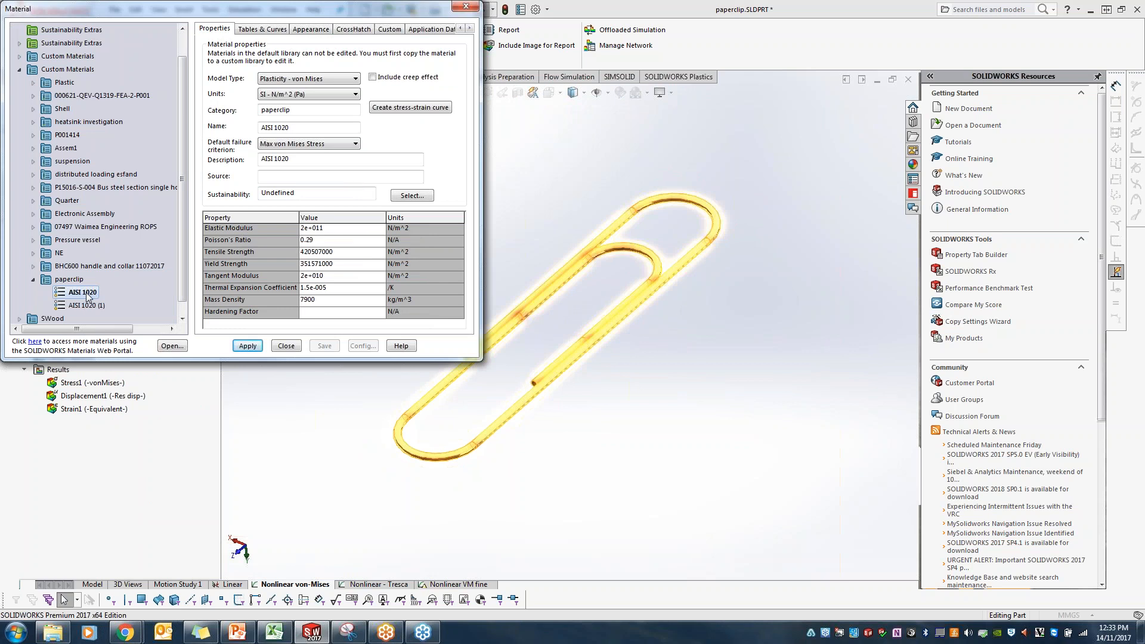
click(301, 79)
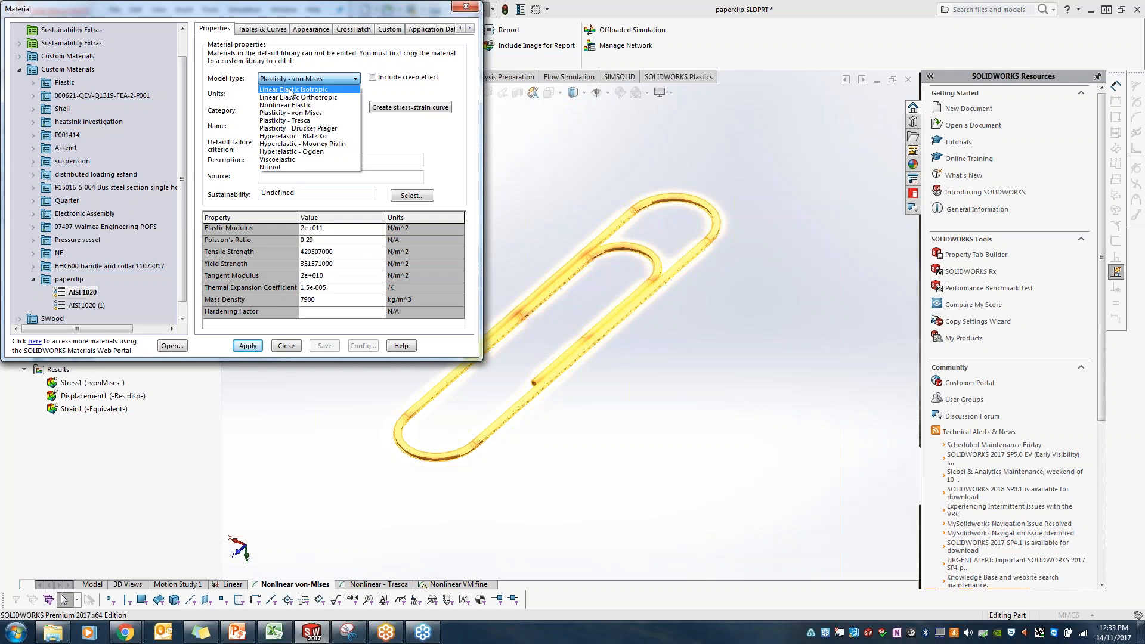
click(296, 81)
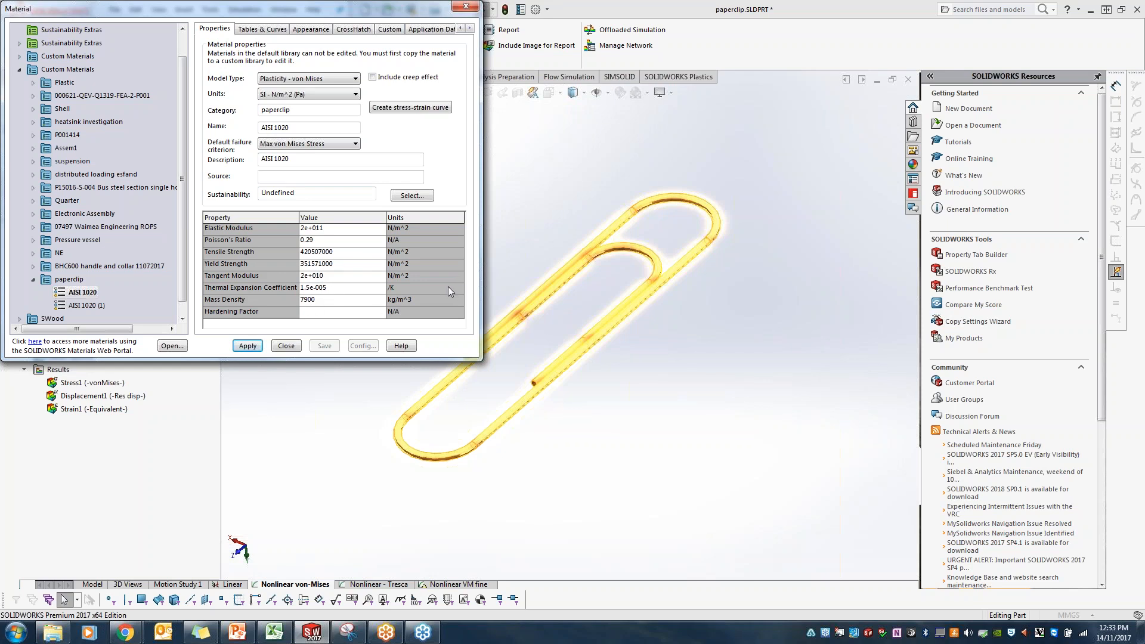
click(312, 316)
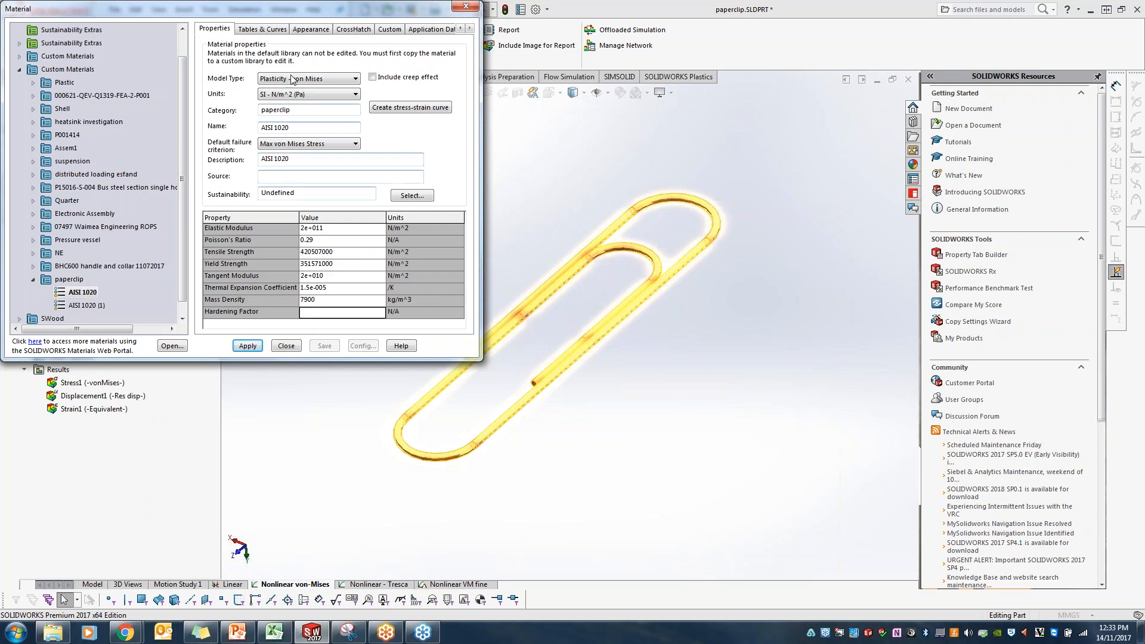
Step: Show the Stress-Strain Curve table in the material's tables and curves
click(276, 33)
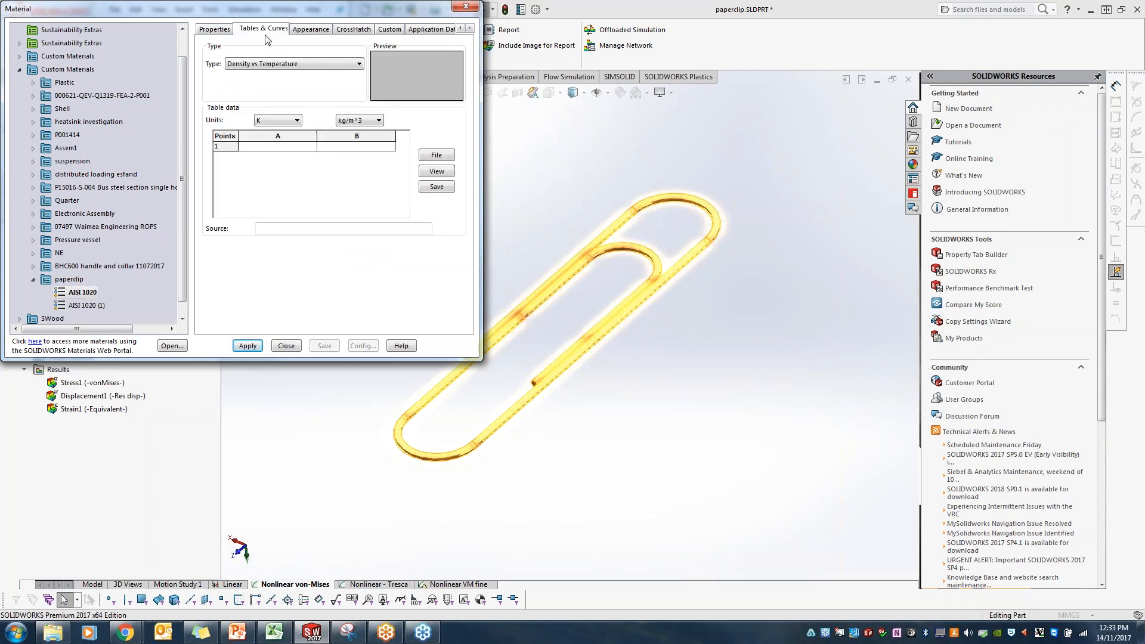
click(270, 65)
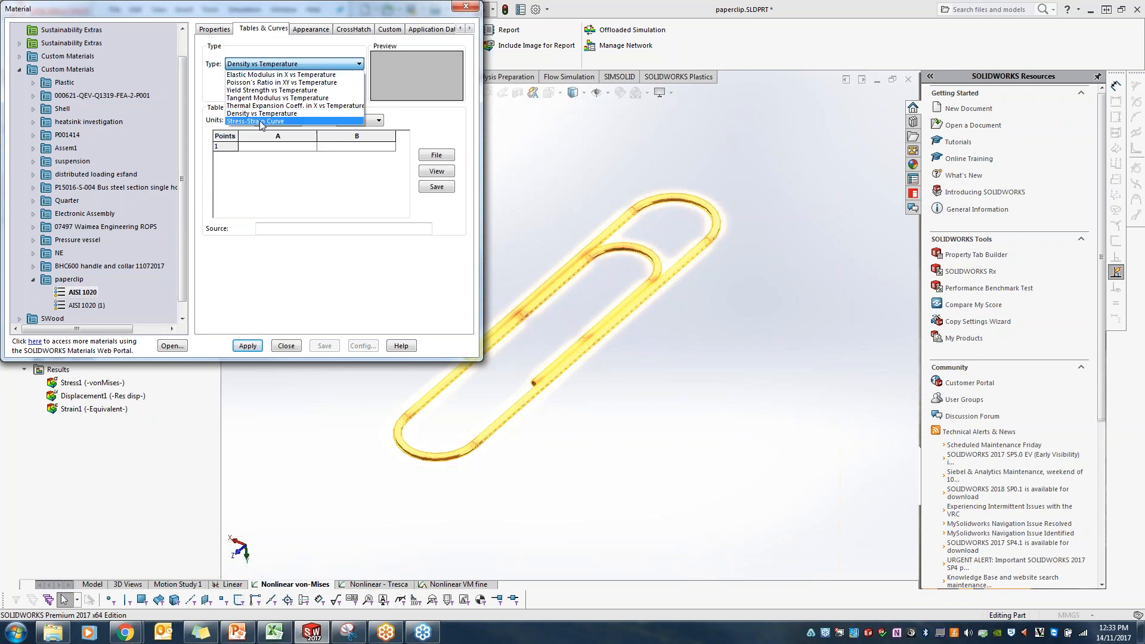
click(260, 123)
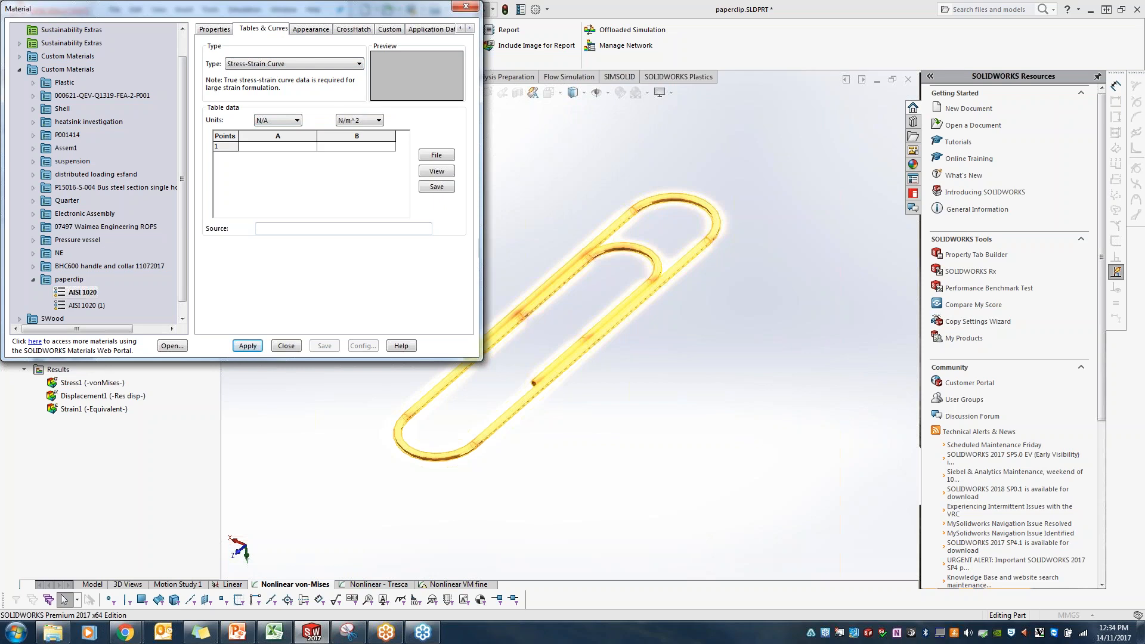
Step: Switch to PowerPoint to review the slide on elastic and plastic deformation in ductile materials, and return to SOLIDWORKS to close the material definition
key(alt+Tab)
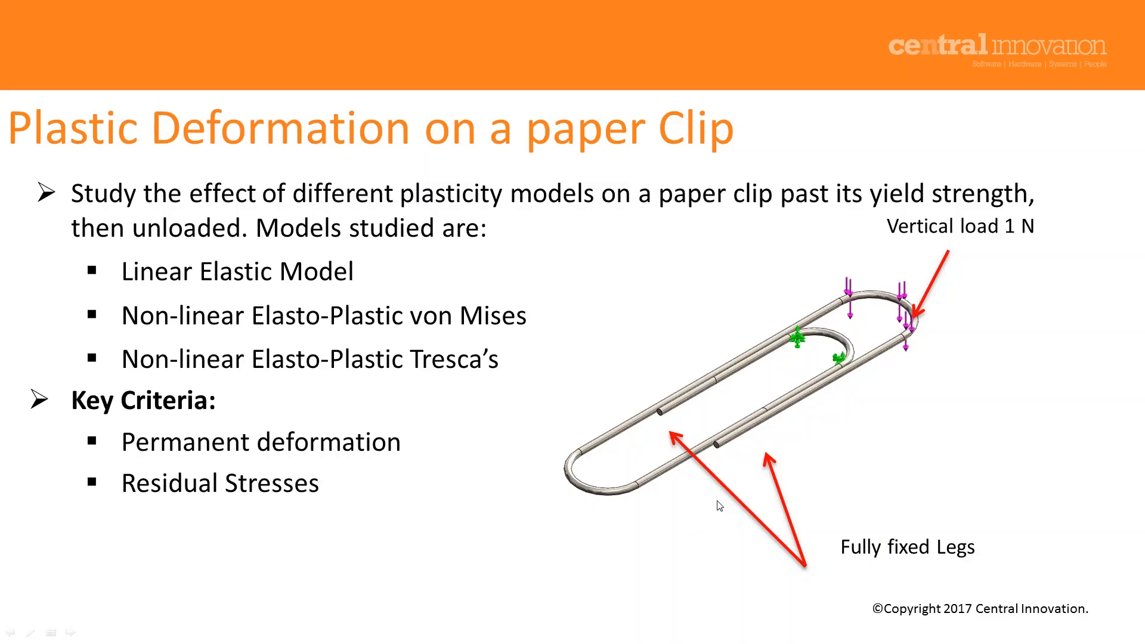
click(720, 505)
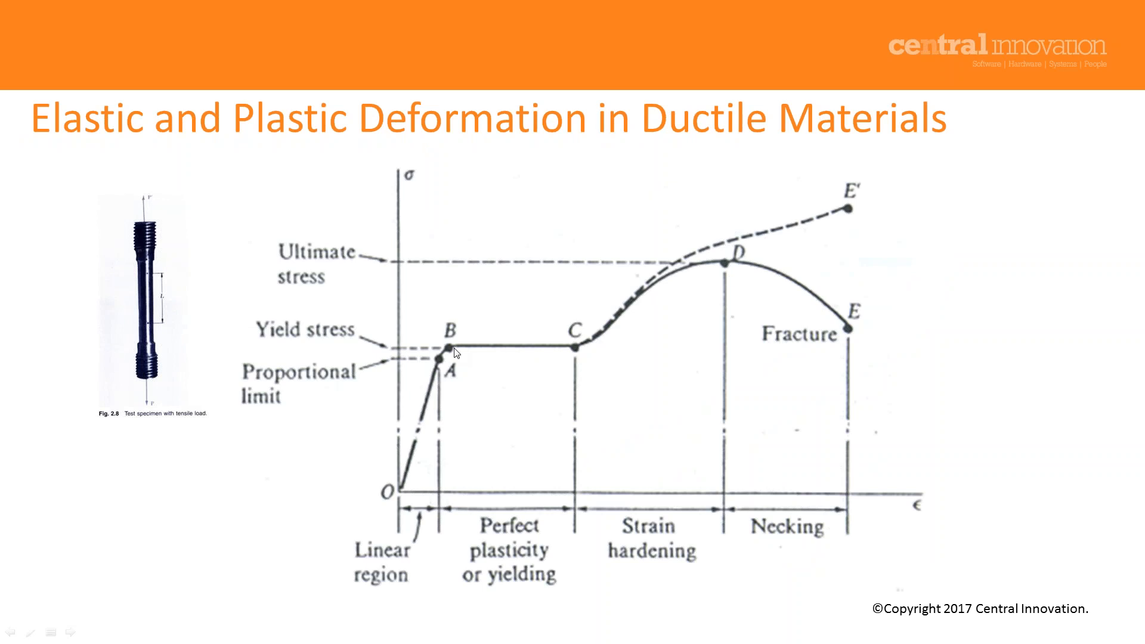
key(alt+Tab)
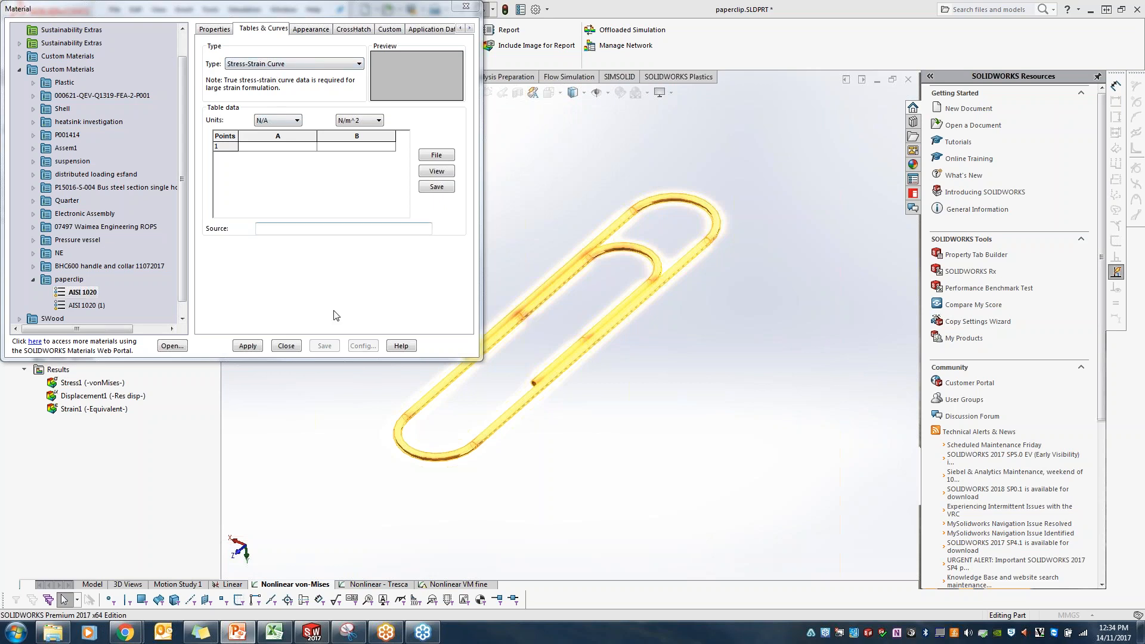
click(298, 346)
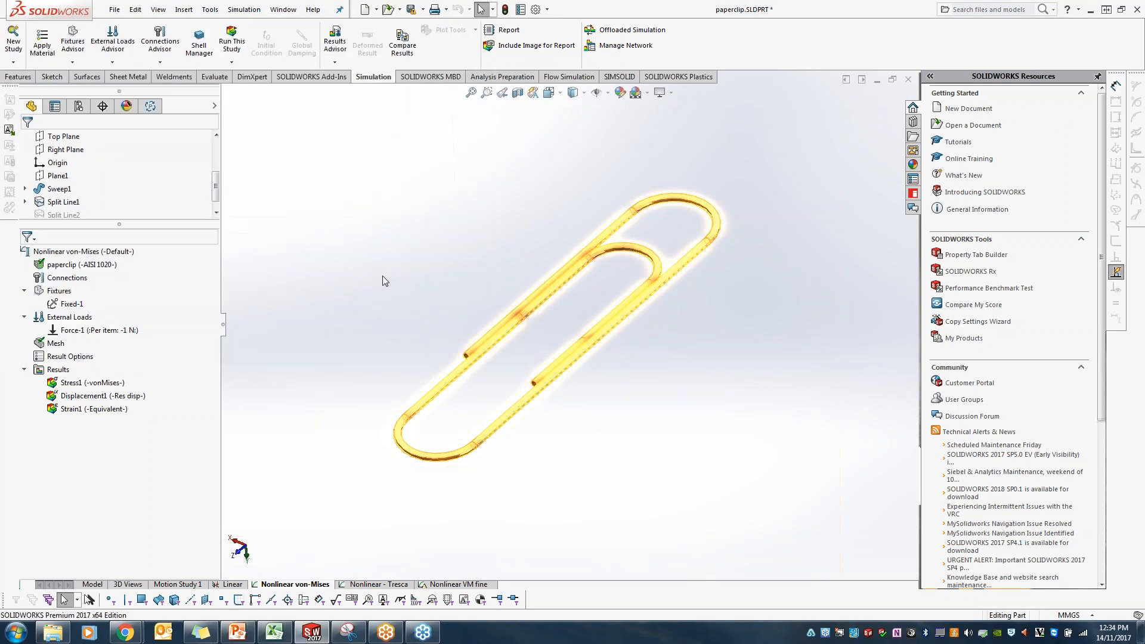
Step: Check the fixed faces in the nonlinear study and open the force definition to review its loaded face and magnitude
click(81, 305)
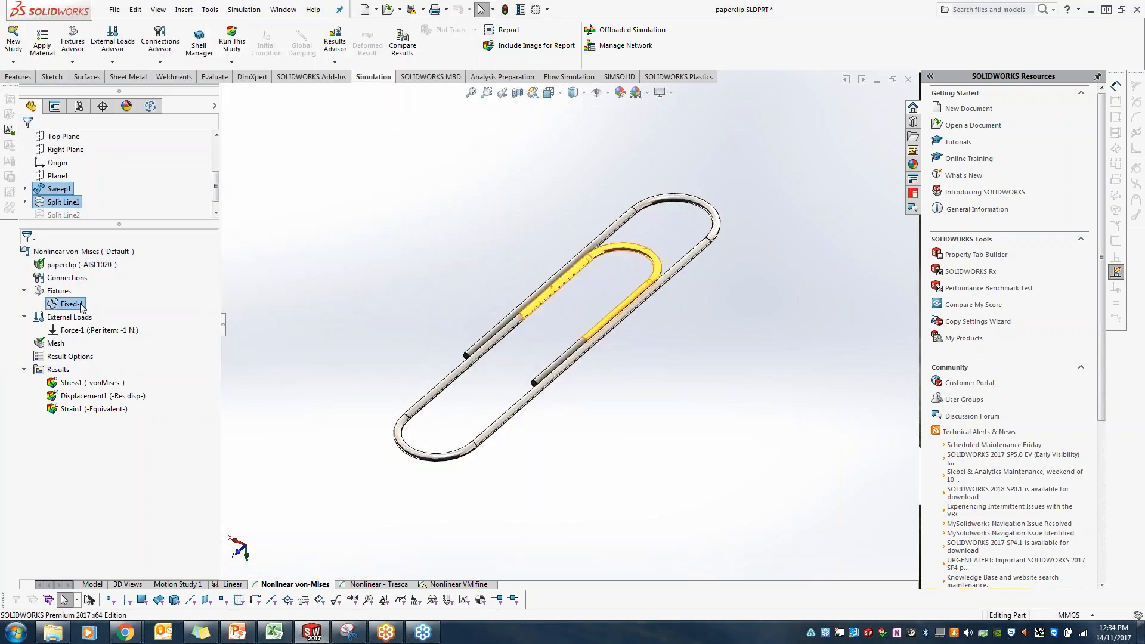
click(119, 332)
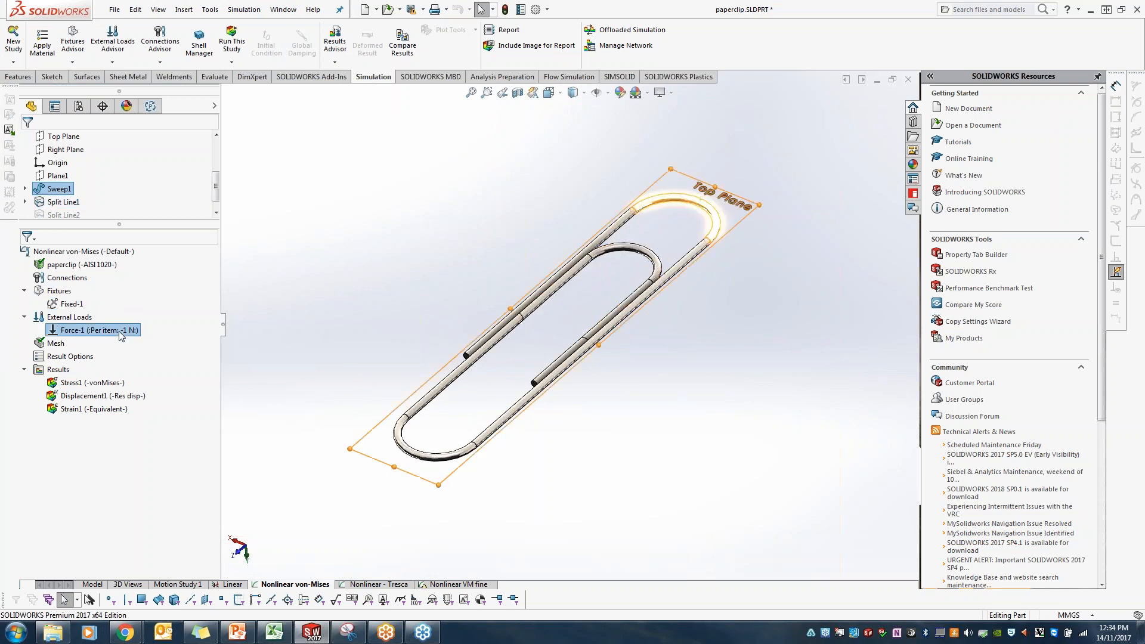
right_click(120, 330)
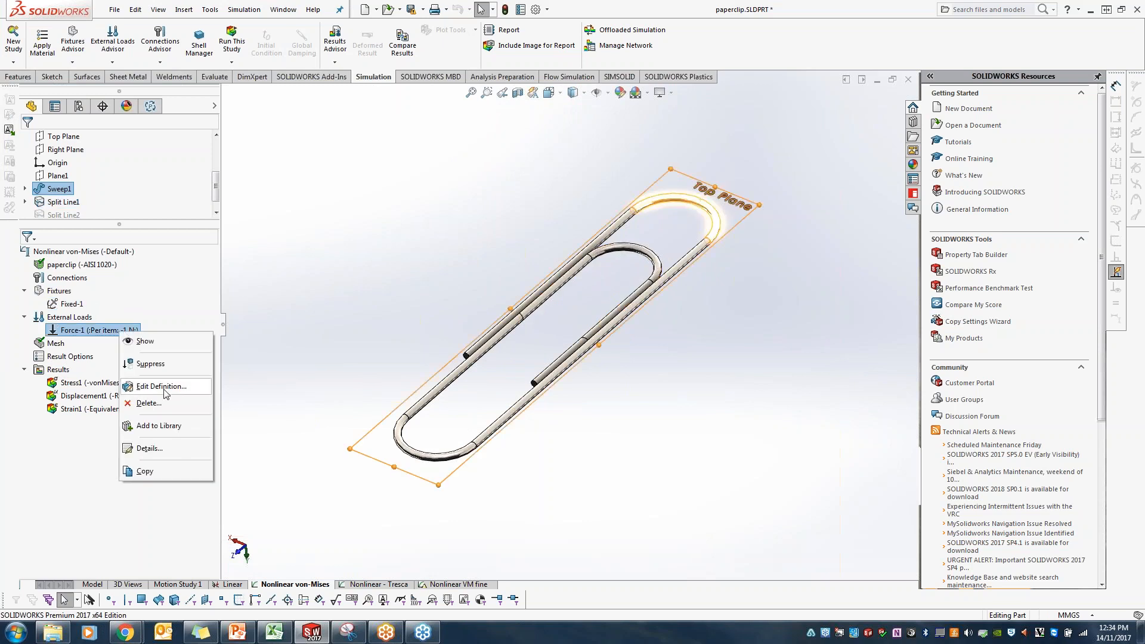
click(169, 388)
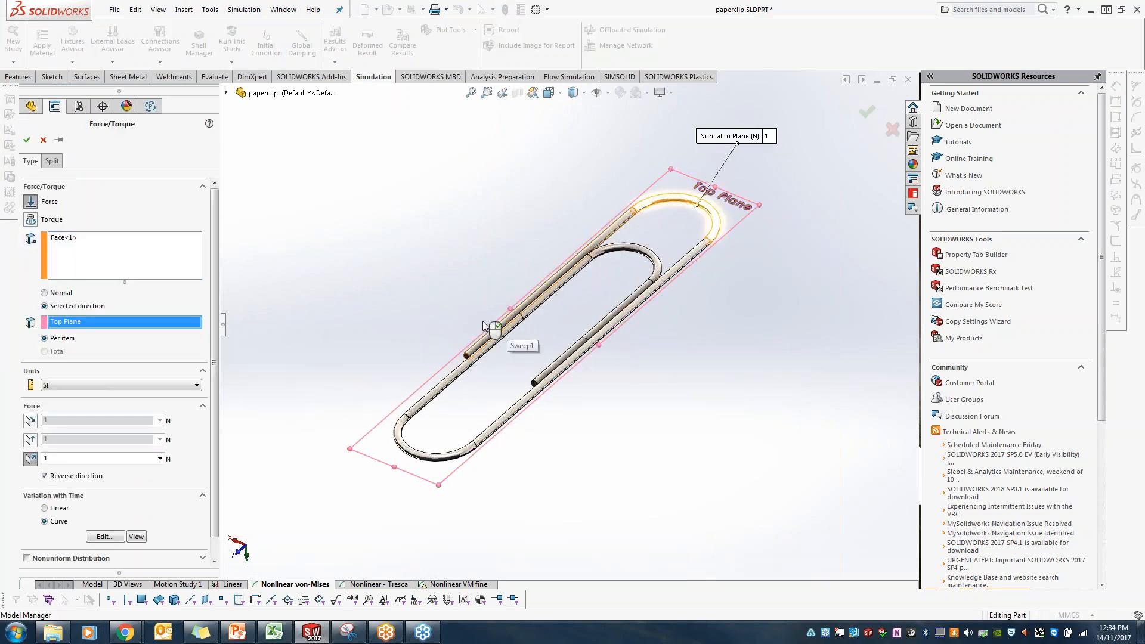
click(77, 241)
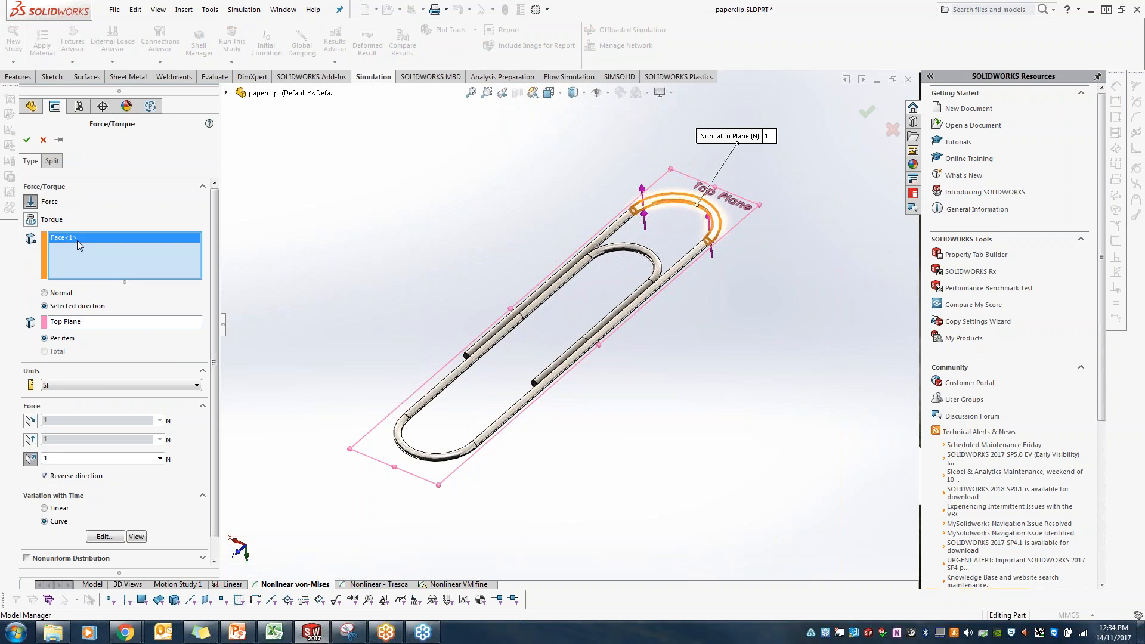
double_click(90, 458)
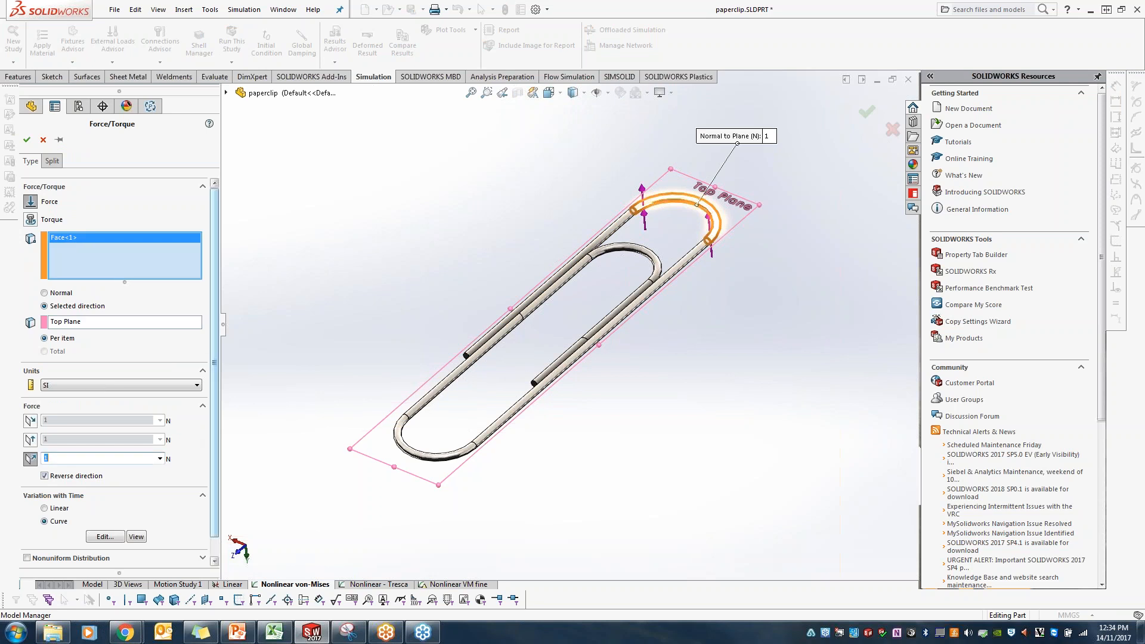
Step: Inspect the points of the force's user-defined time curve, and leave the curve and force definition without changes
click(106, 538)
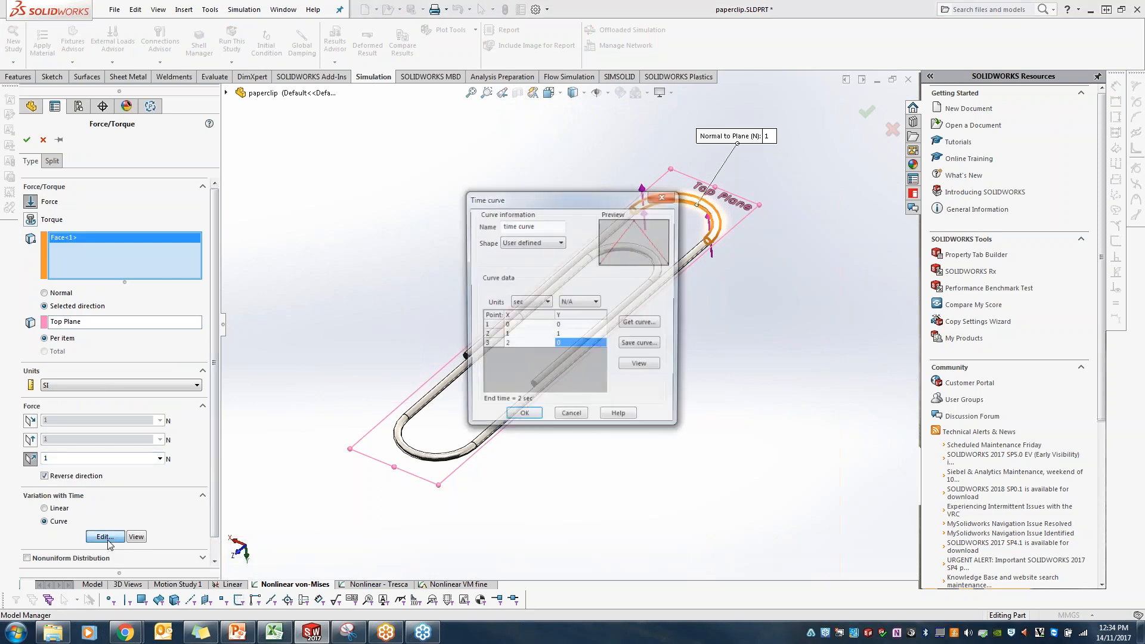
drag(574, 198, 429, 144)
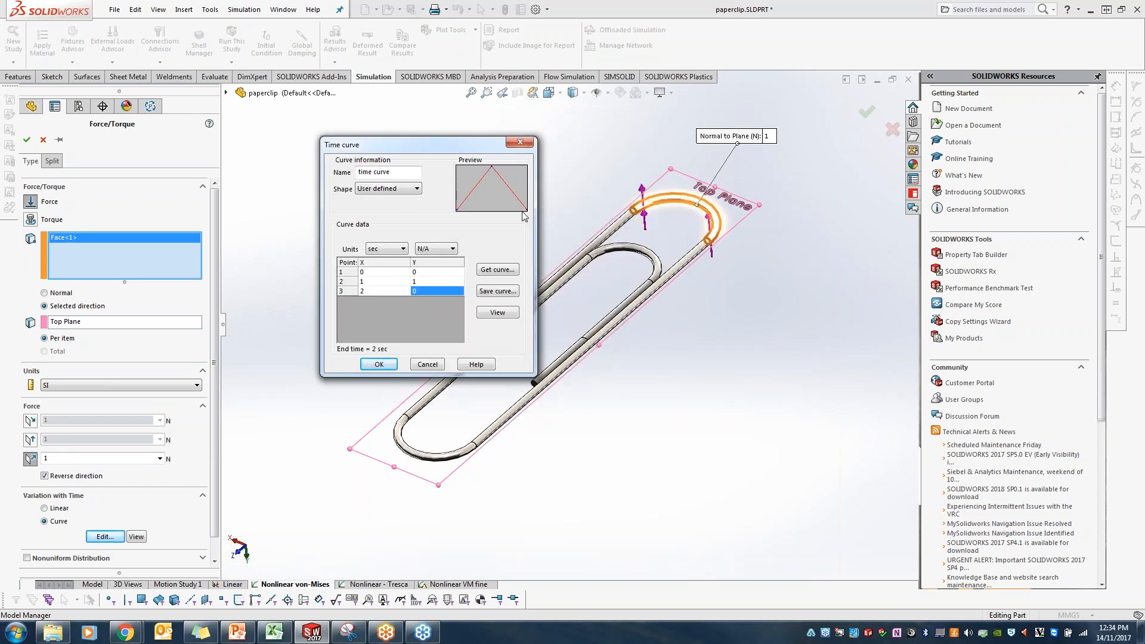
click(370, 291)
click(374, 275)
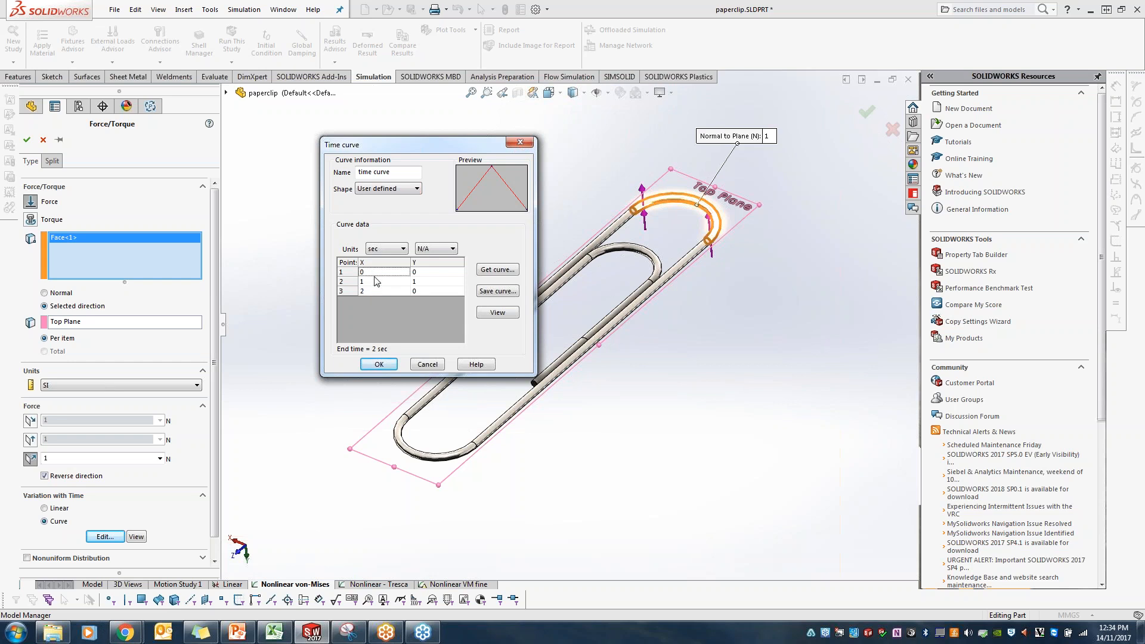
click(430, 274)
click(385, 285)
click(422, 283)
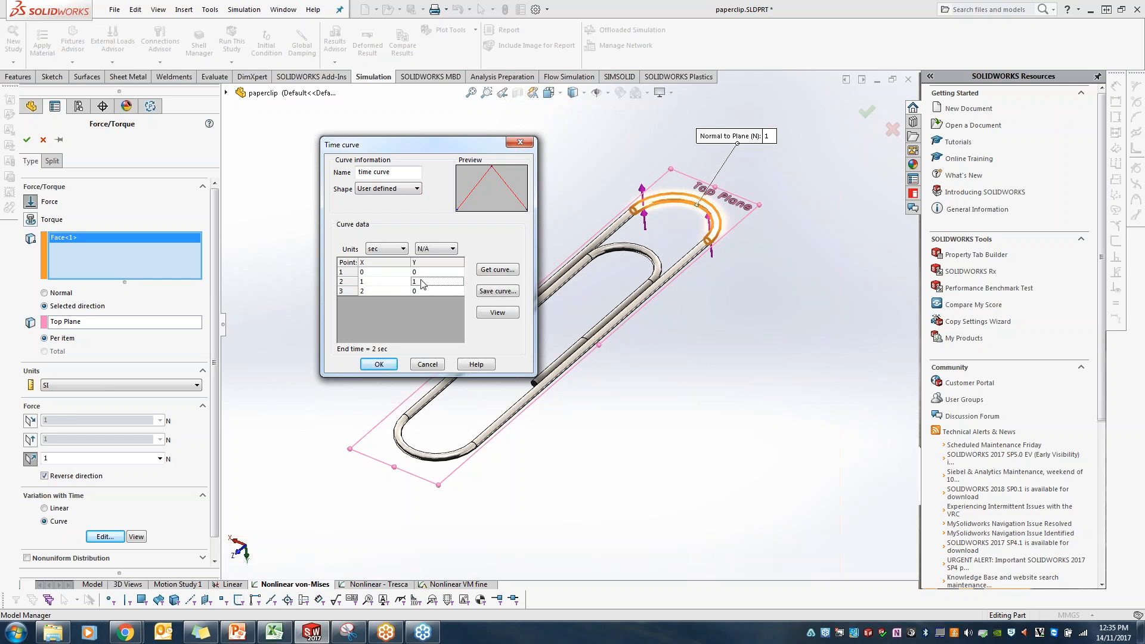
click(384, 293)
click(521, 146)
click(43, 140)
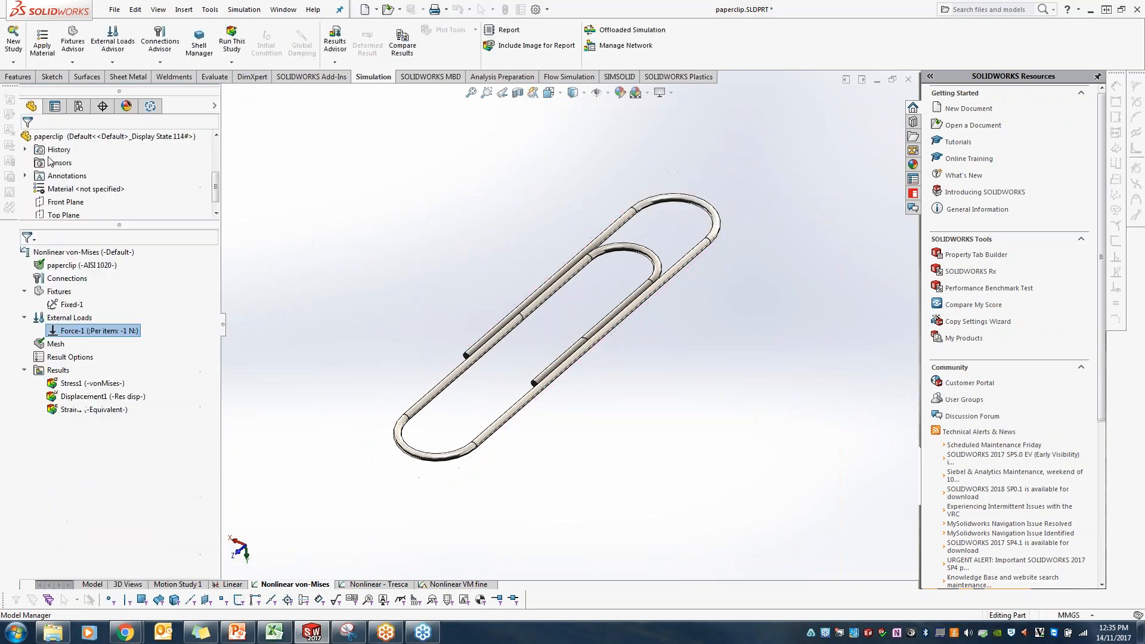
Step: Review the nonlinear study's time stepping and advanced solver options, and close its properties without saving the settings
right_click(118, 253)
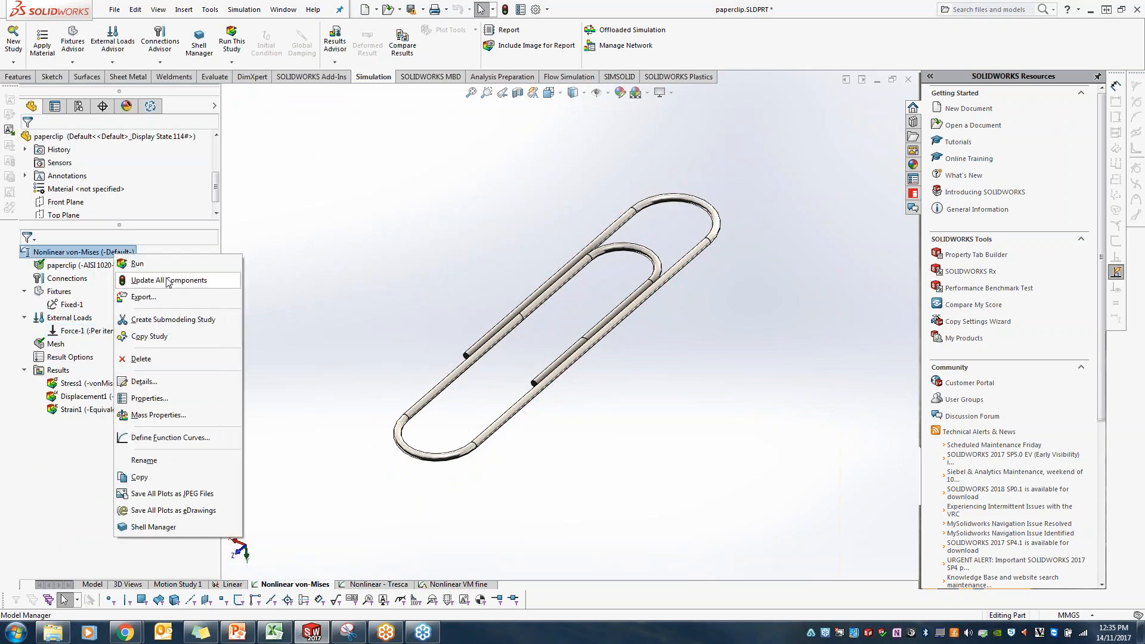
click(158, 398)
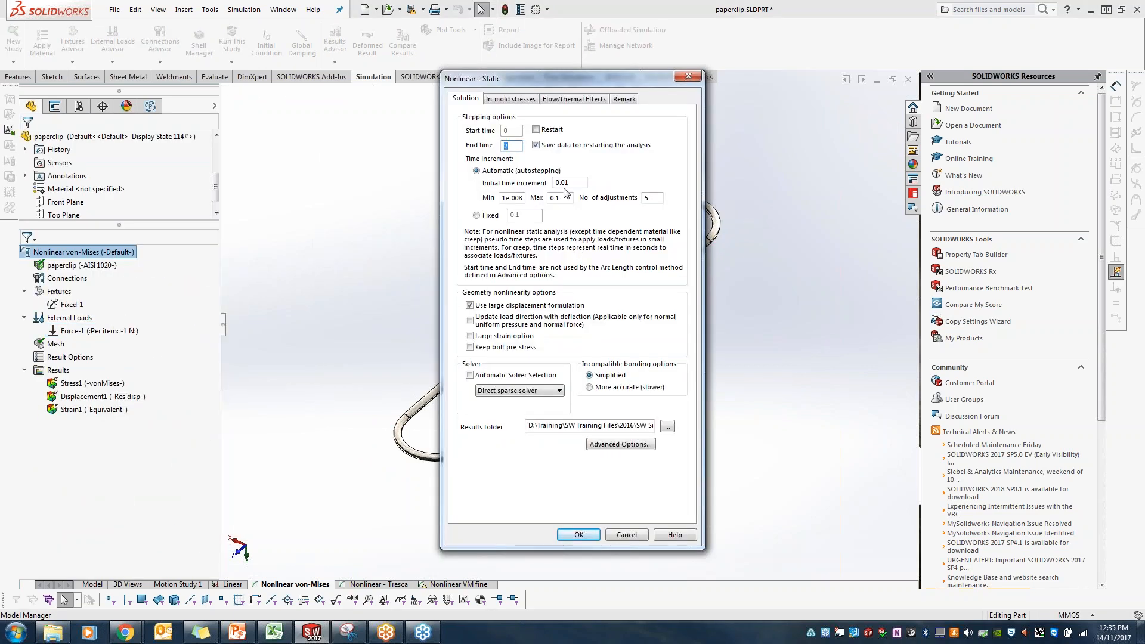
click(574, 186)
click(563, 199)
click(617, 445)
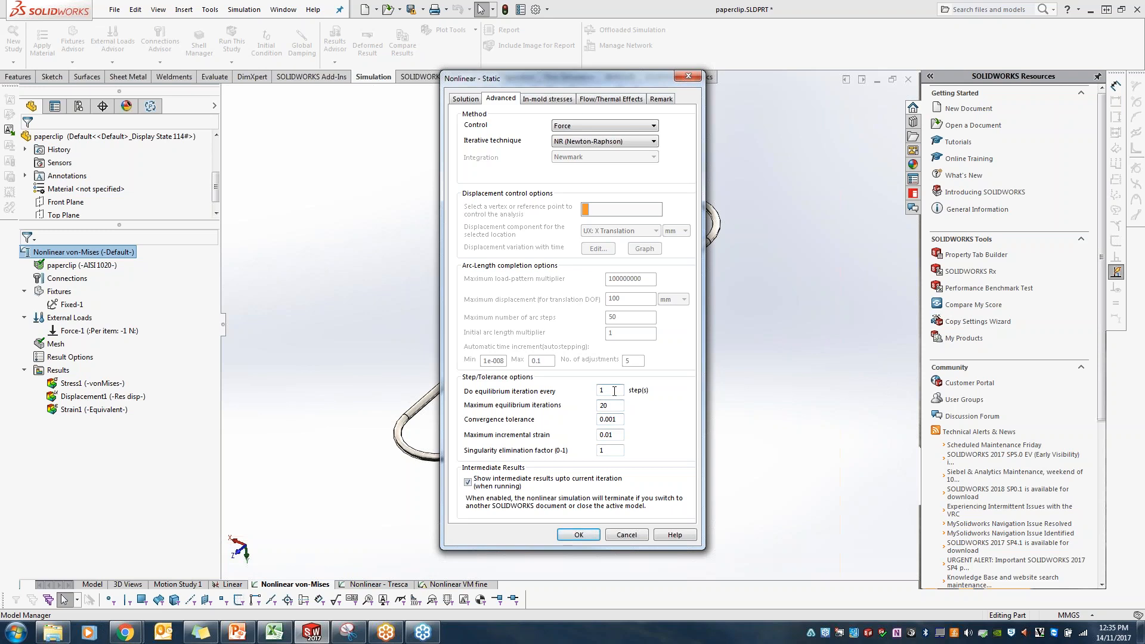
click(690, 81)
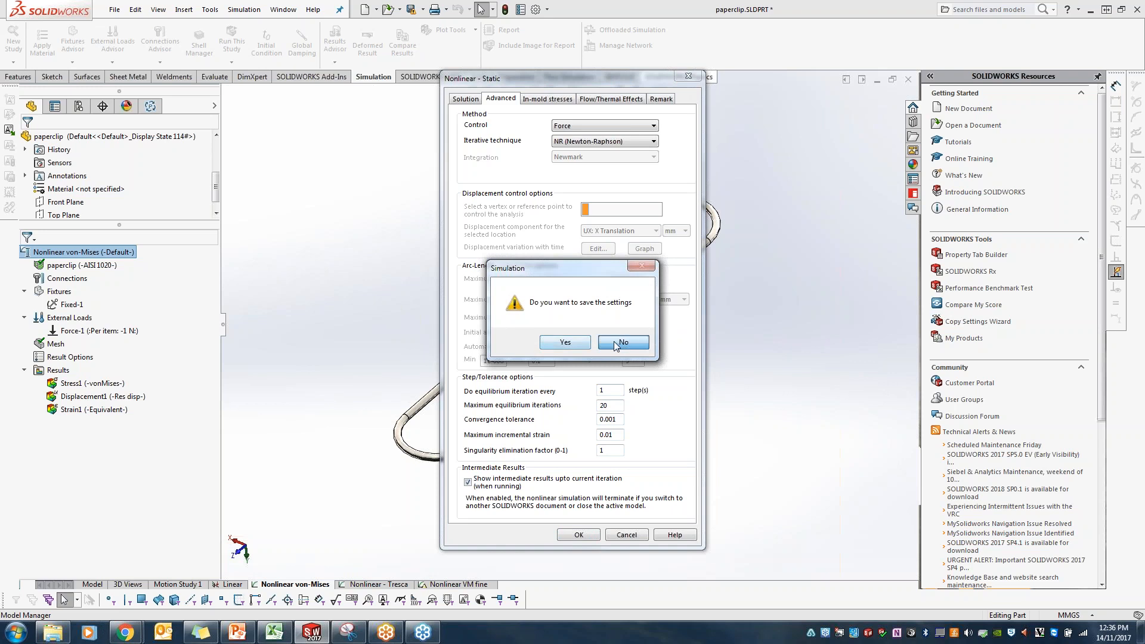
click(596, 351)
Step: Run the Nonlinear von-Mises study with intermediate results shown, moving the solver status window away from the model
click(232, 42)
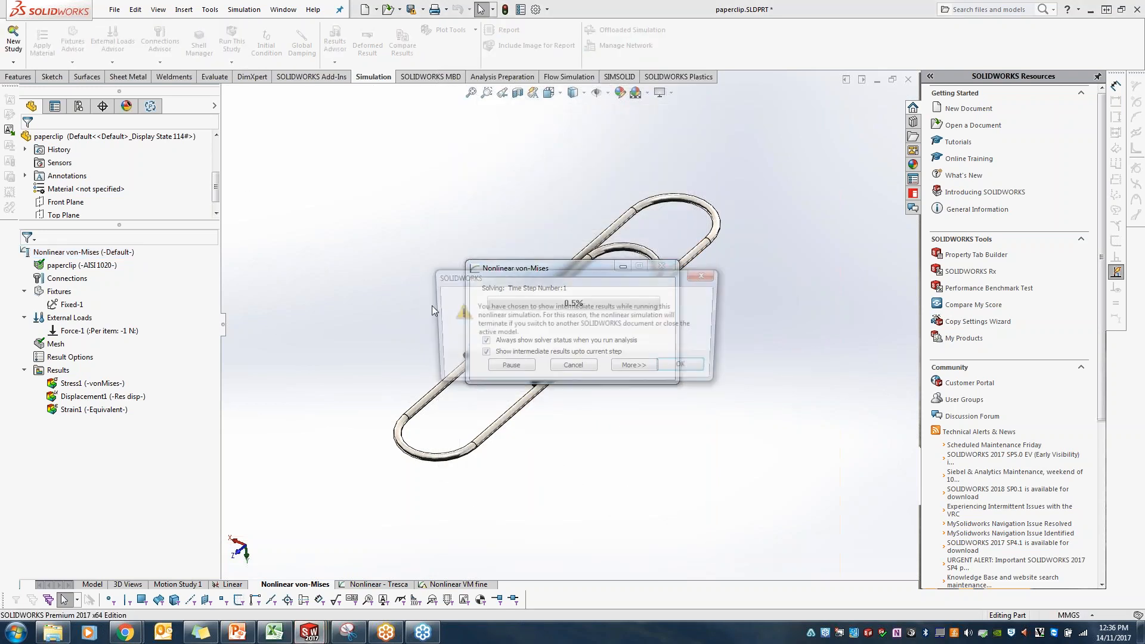
click(686, 368)
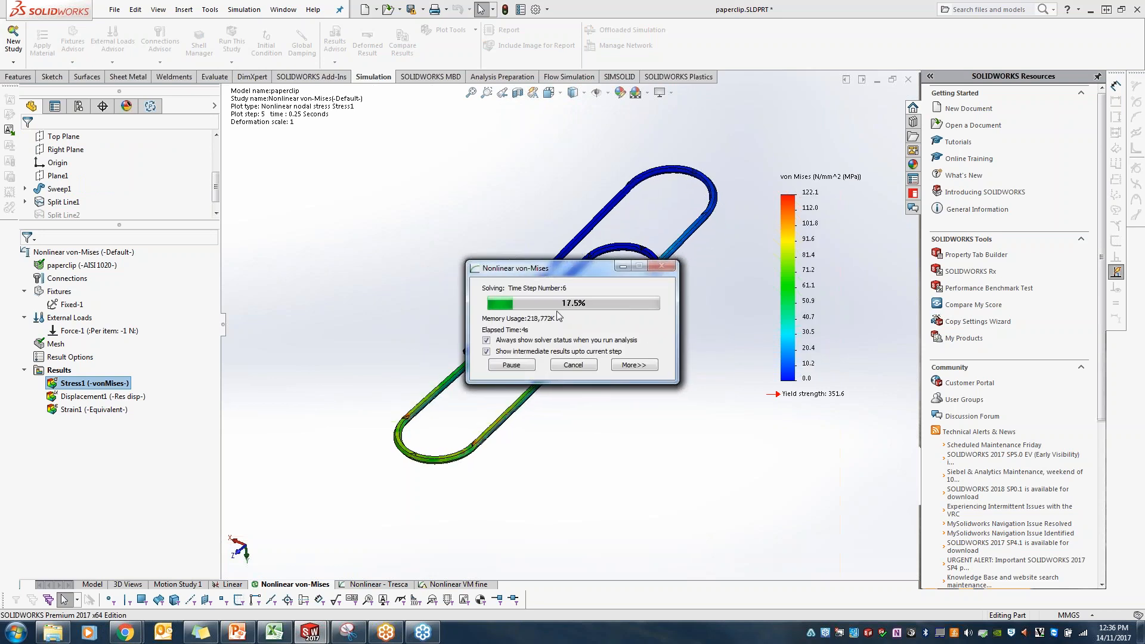
drag(573, 270, 336, 239)
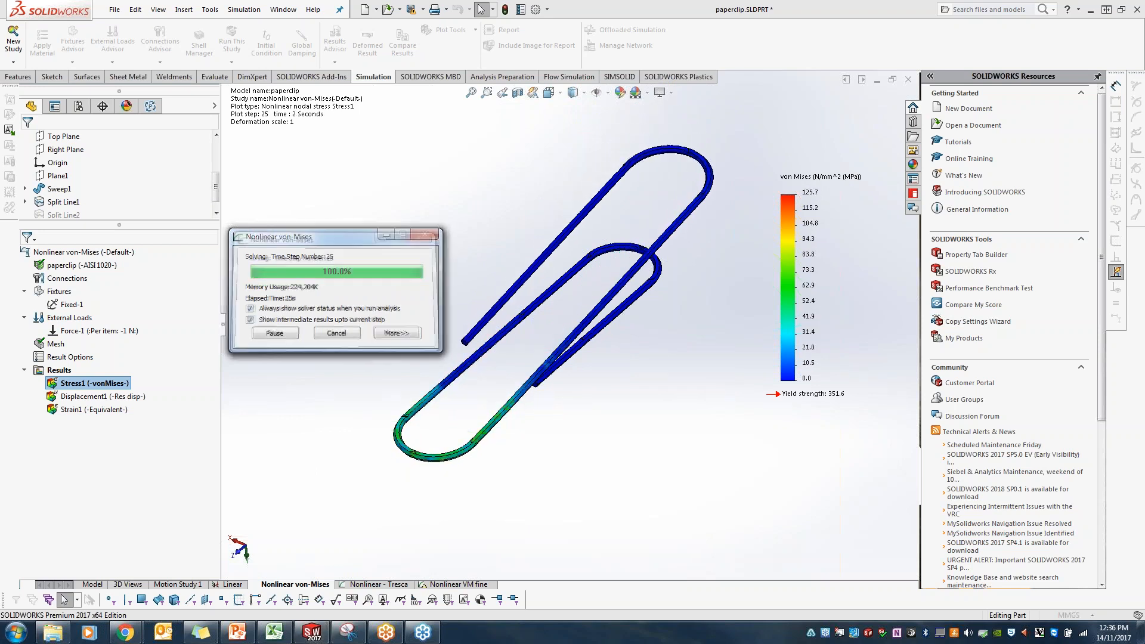
Step: Show the von Mises stress plot at 1 second, keeping the plot definition open
double_click(118, 386)
click(131, 291)
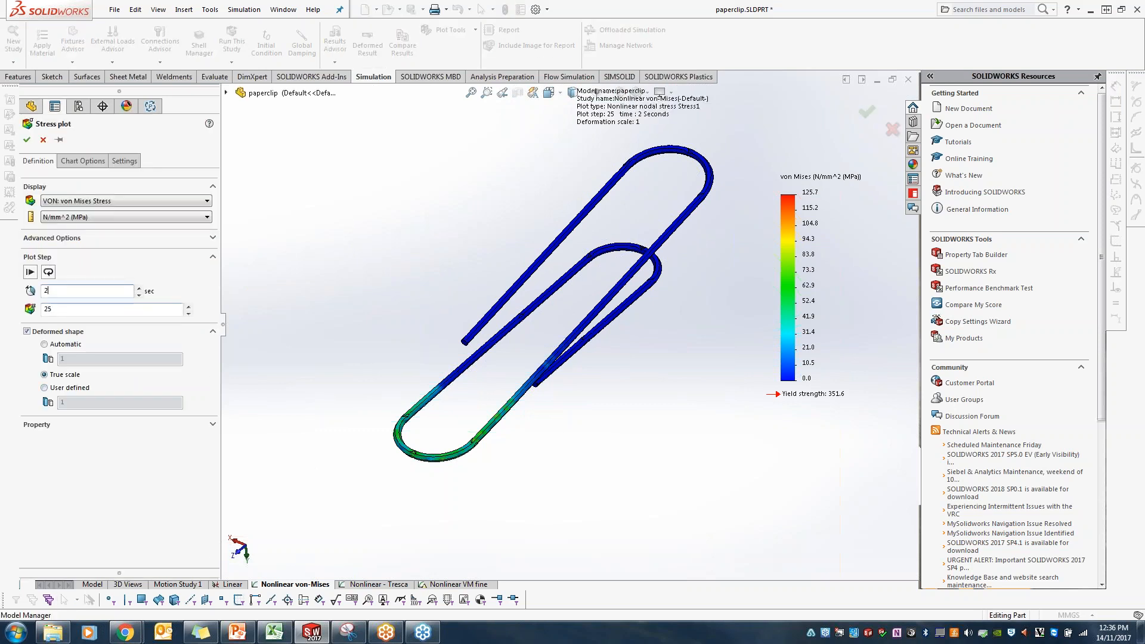
drag(60, 292, 25, 292)
text(1)
click(59, 139)
click(27, 141)
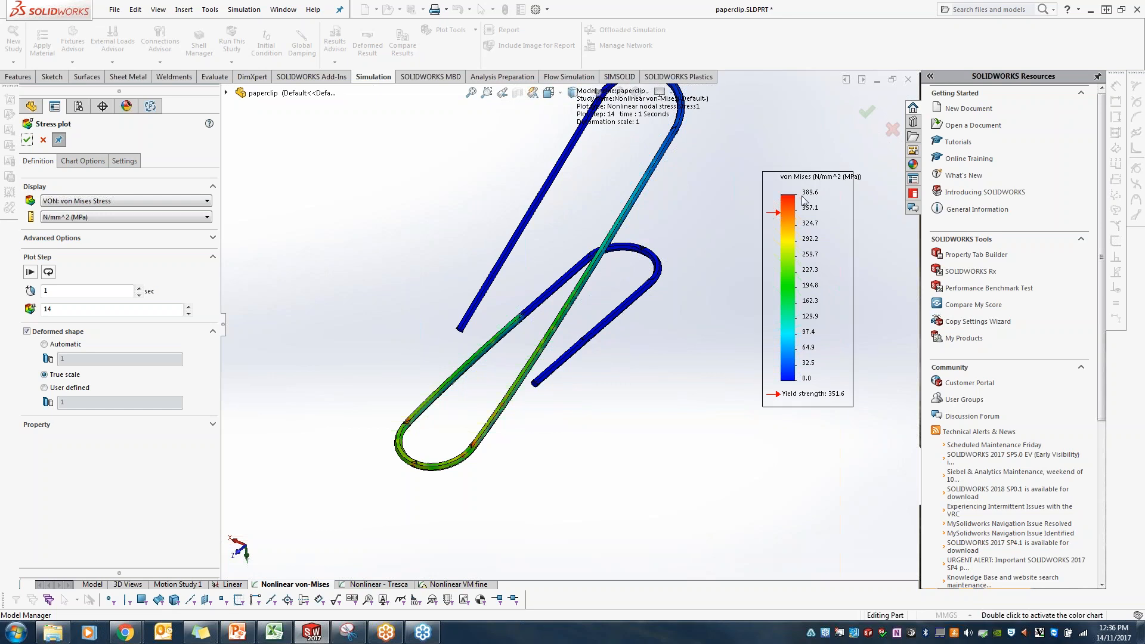
Step: Set the von Mises stress plot's time to 2 seconds and close the plot definition
drag(67, 291, 44, 291)
text(2)
key(Return)
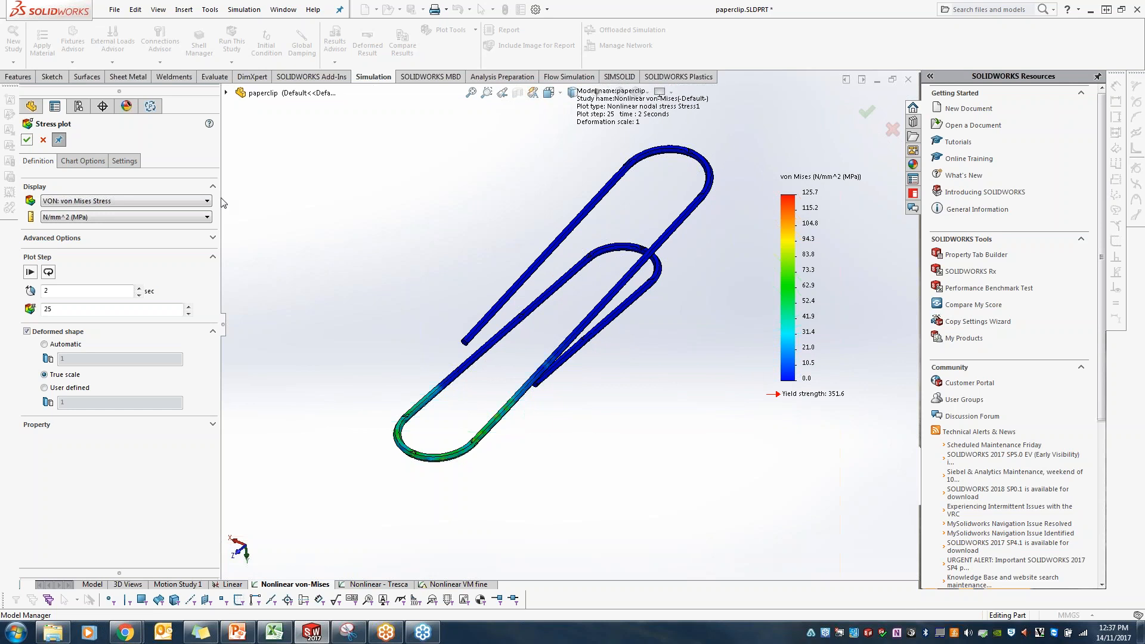
click(43, 140)
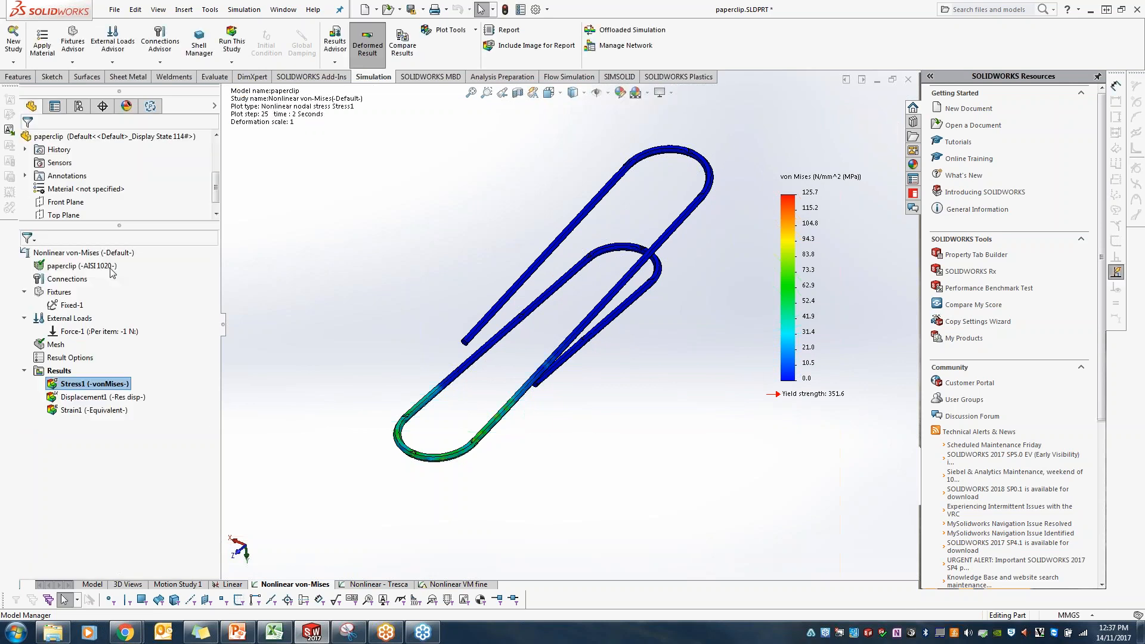
Step: Show the resultant displacement plot and set its plot time to 1 second
double_click(108, 397)
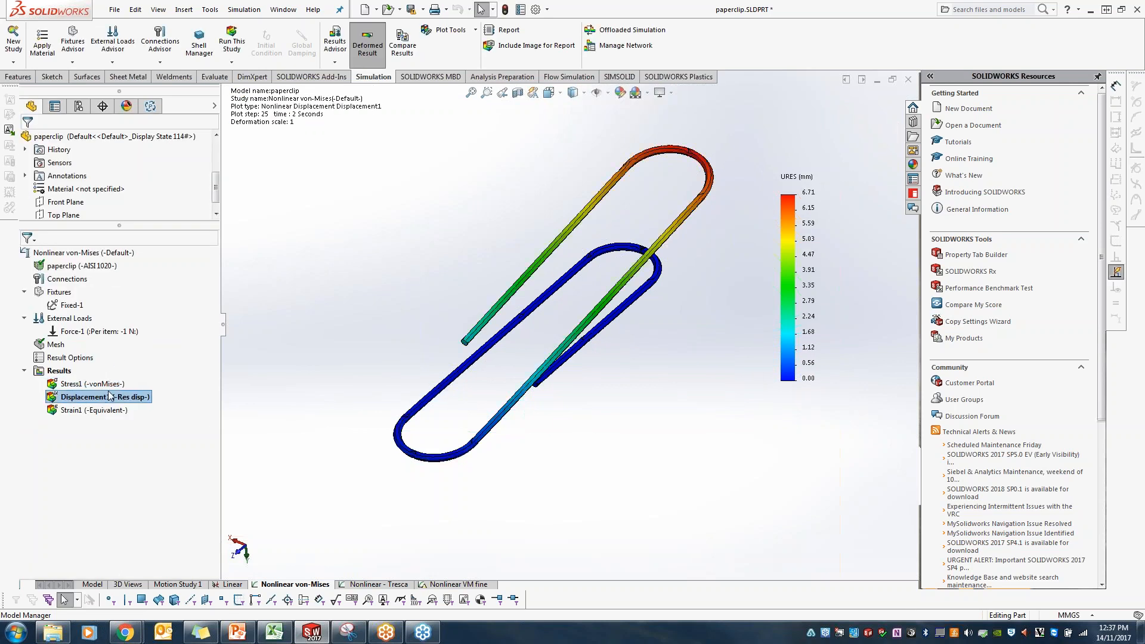
double_click(109, 396)
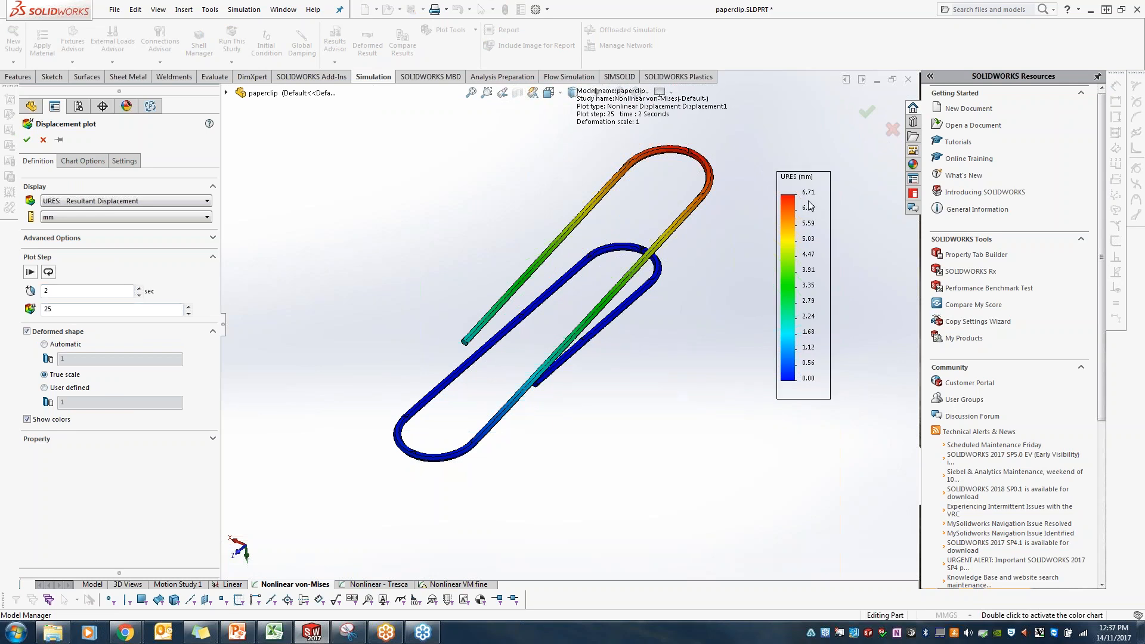
double_click(45, 291)
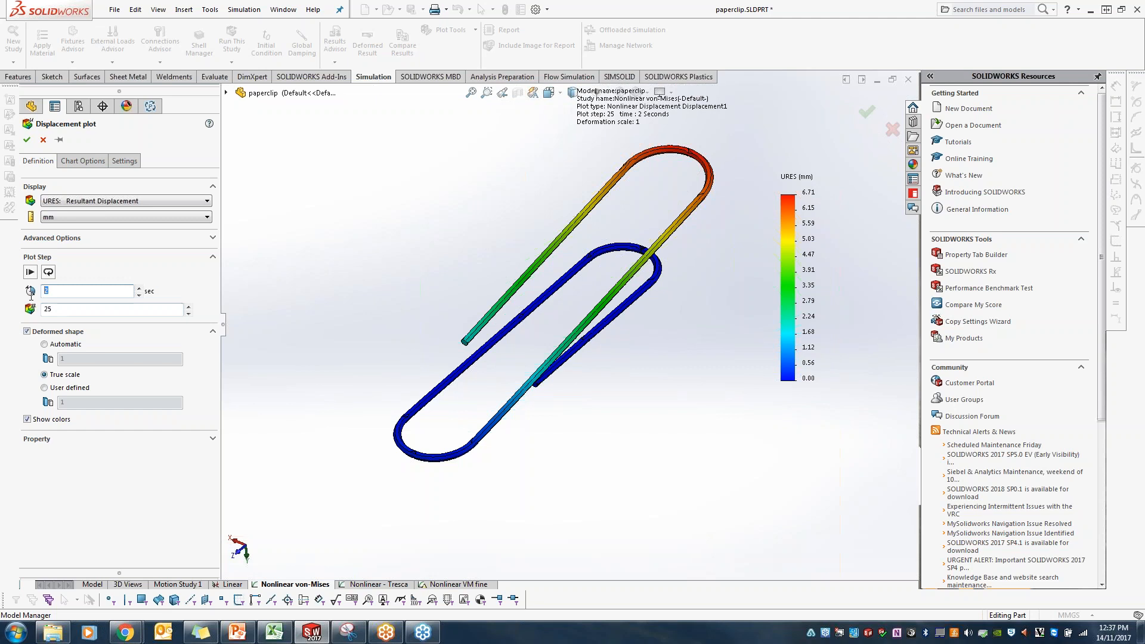
click(27, 140)
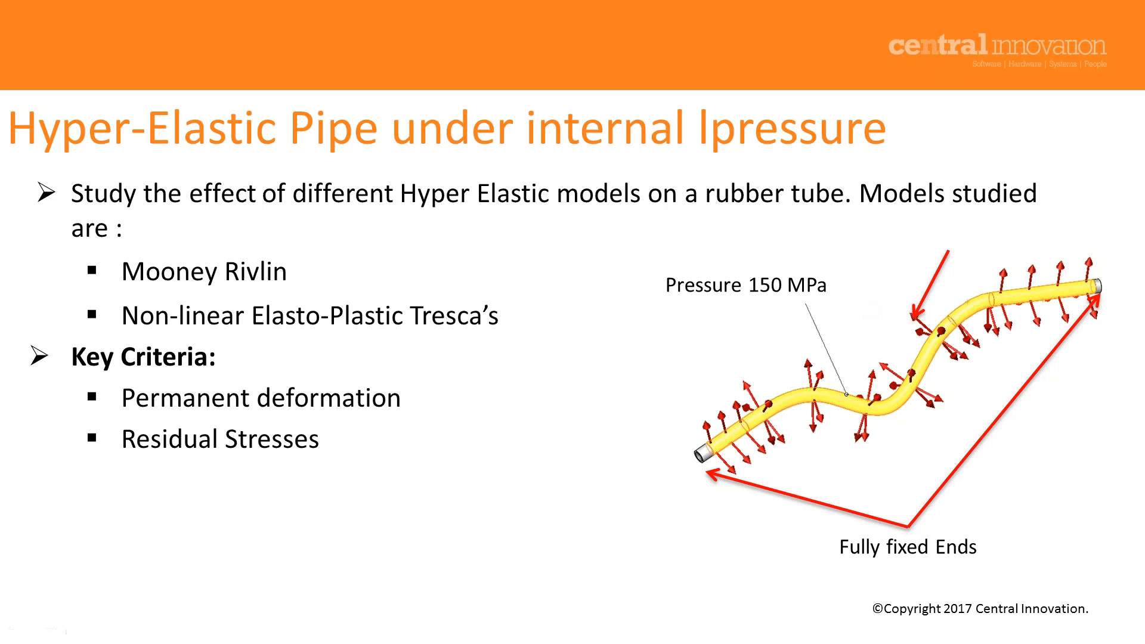
Step: Return to SOLIDWORKS, switch to the pipe part's Uniaxial Test Data study, and open the pipe's material definition
key(alt+Tab)
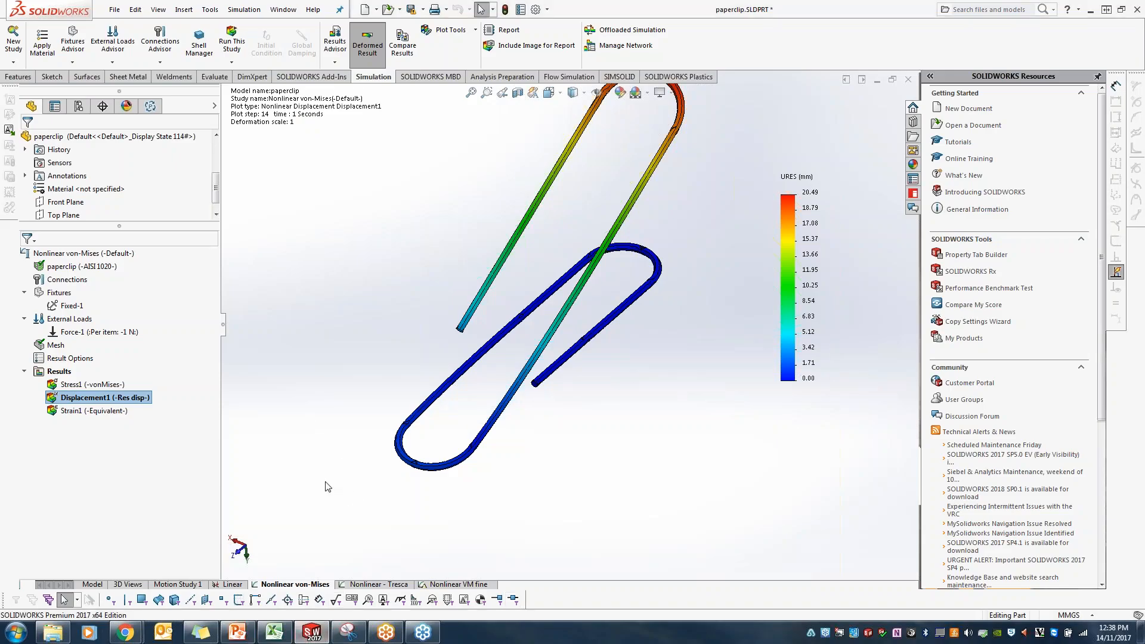
key(ctrl+Tab)
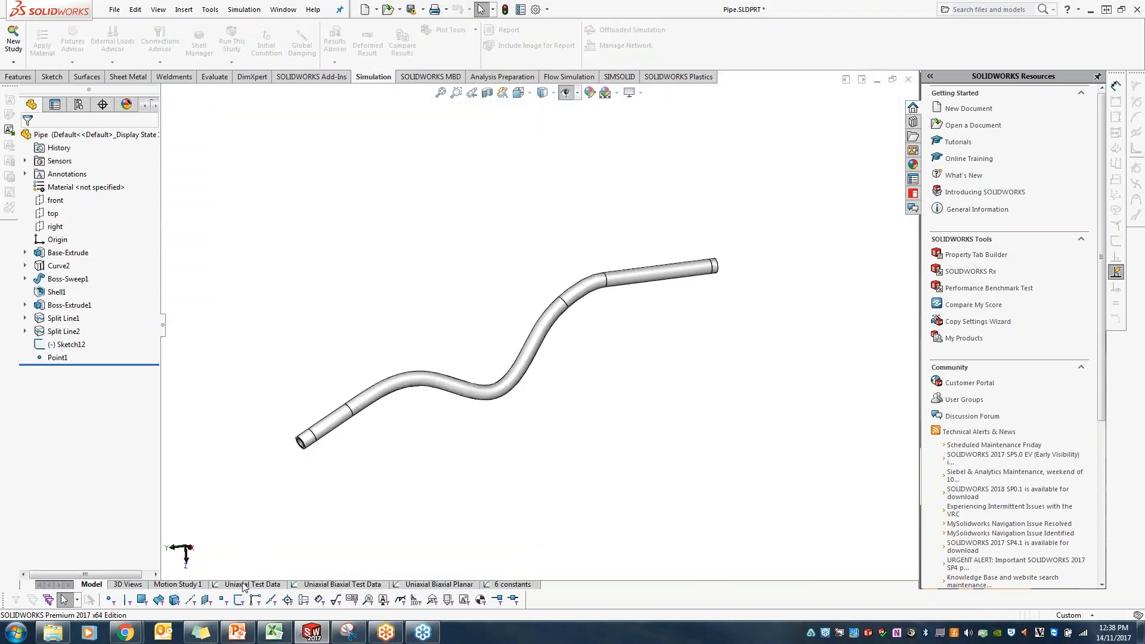
click(243, 585)
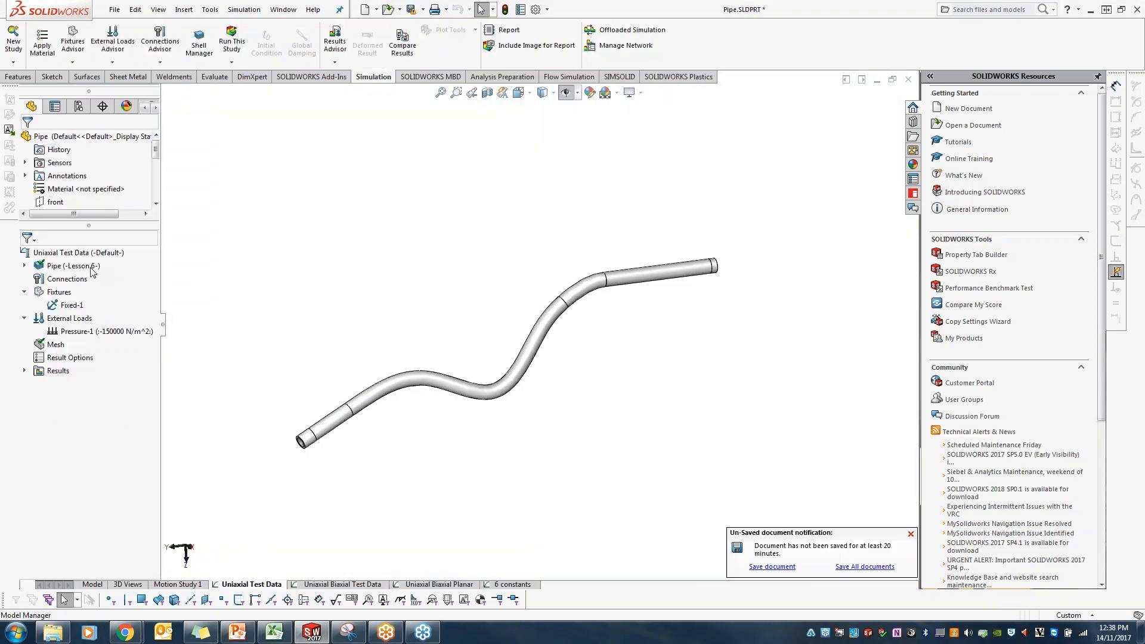
right_click(92, 271)
click(158, 278)
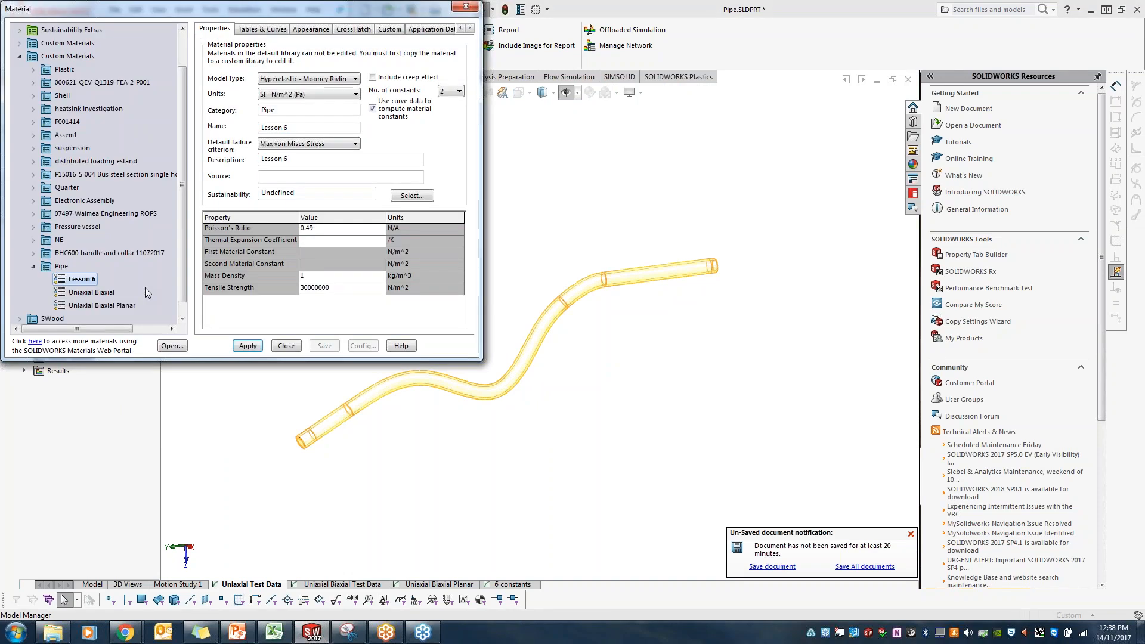
Step: Check the available model types, keep Hyperelastic - Mooney Rivlin, and show the Lesson 6 material's Simple Tension table
click(309, 80)
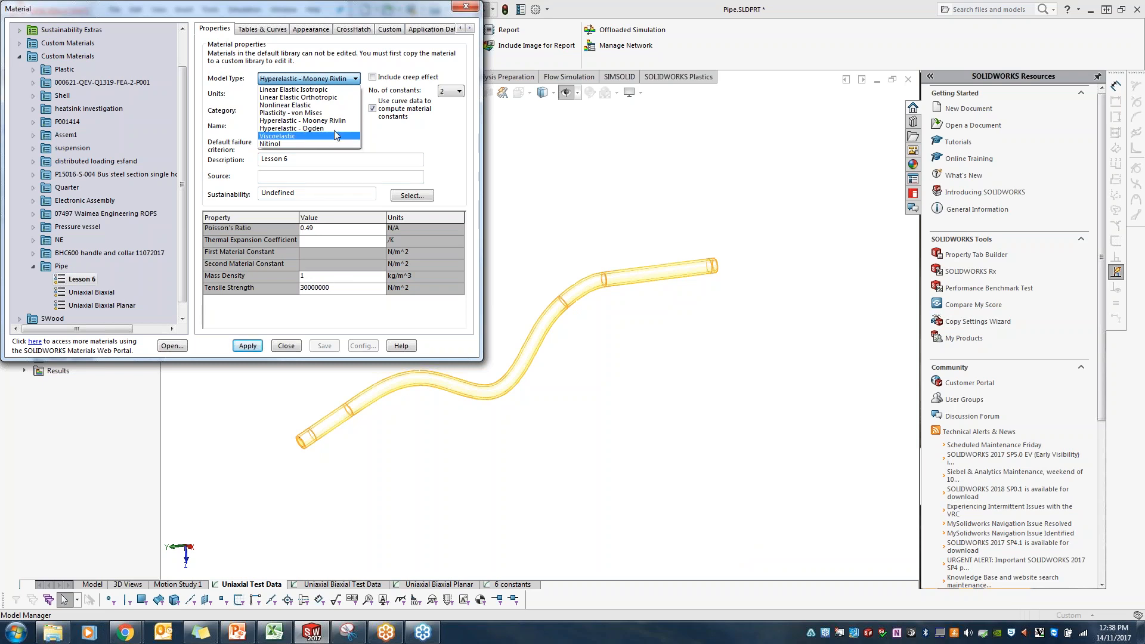
click(302, 120)
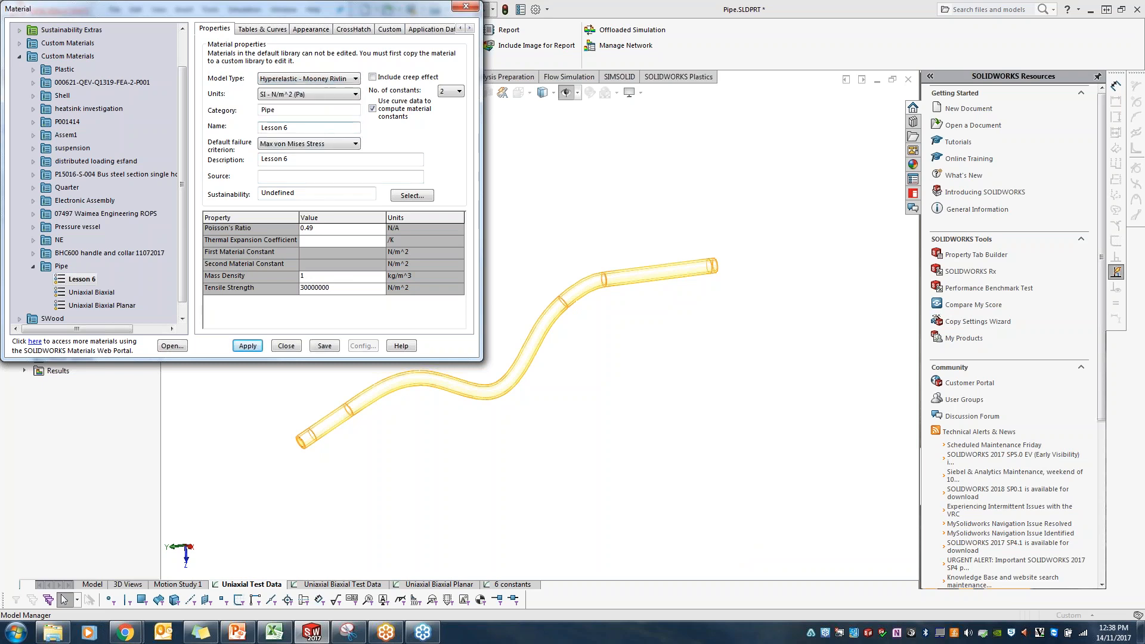
click(79, 280)
click(271, 30)
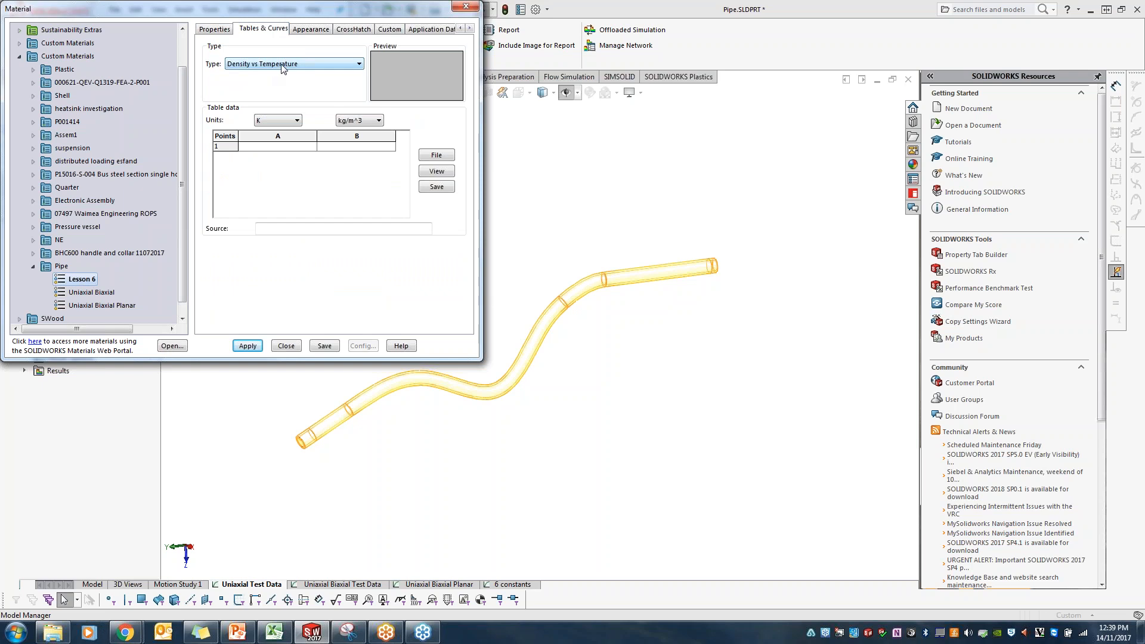
click(283, 65)
click(272, 98)
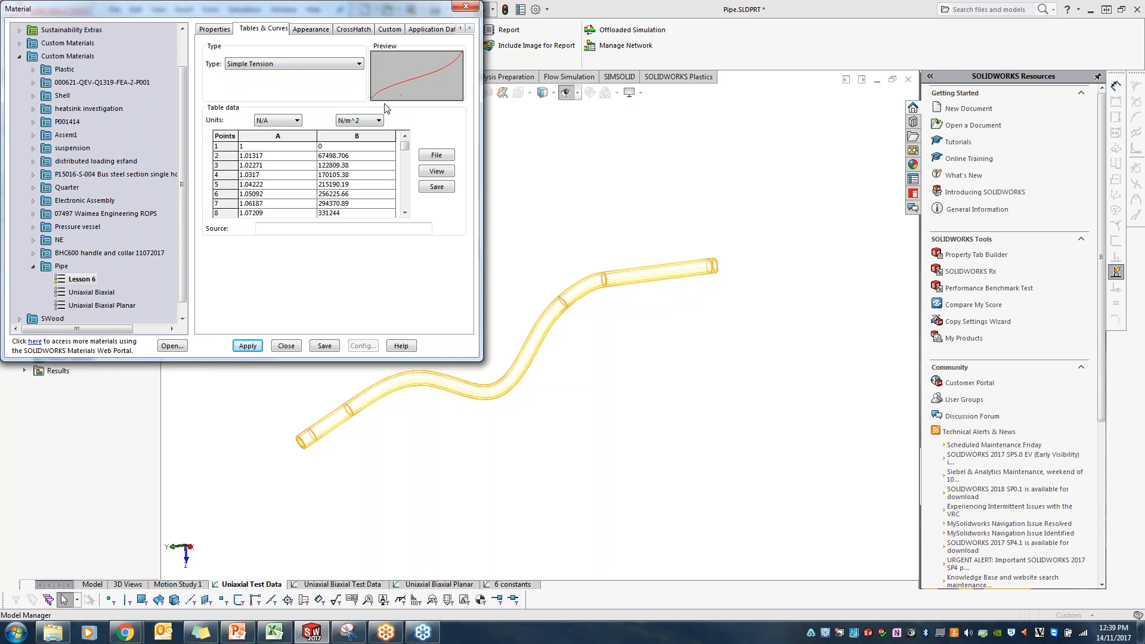
Step: Look at the Uniaxial Biaxial material's curve types without saving changes to Lesson 6, and reselect Lesson 6
click(102, 294)
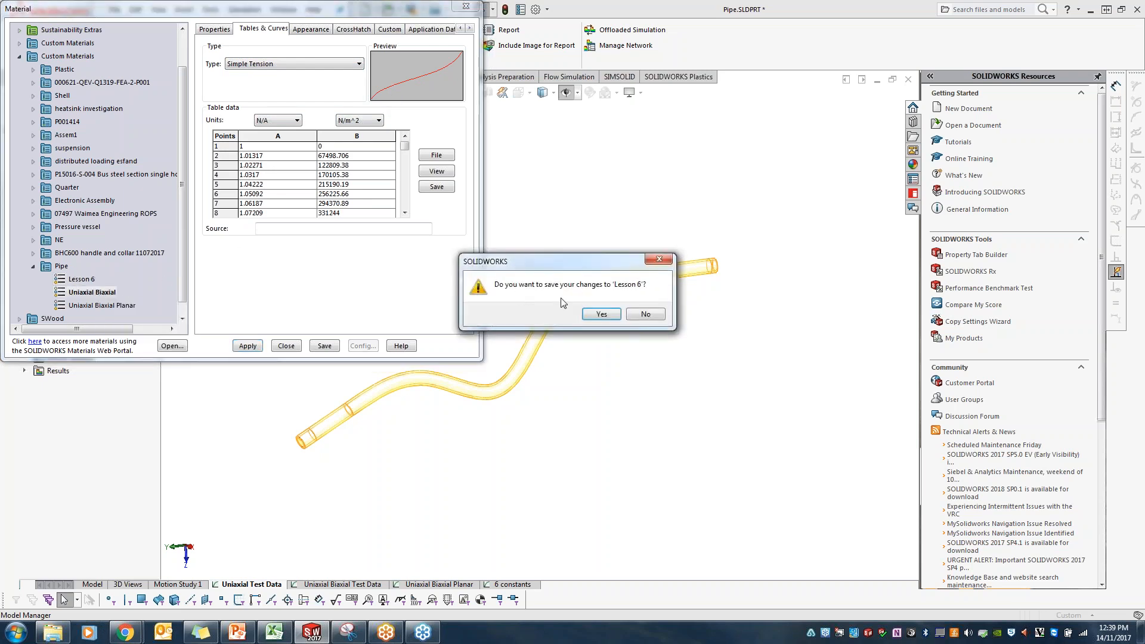
click(647, 312)
click(295, 64)
click(280, 73)
click(88, 280)
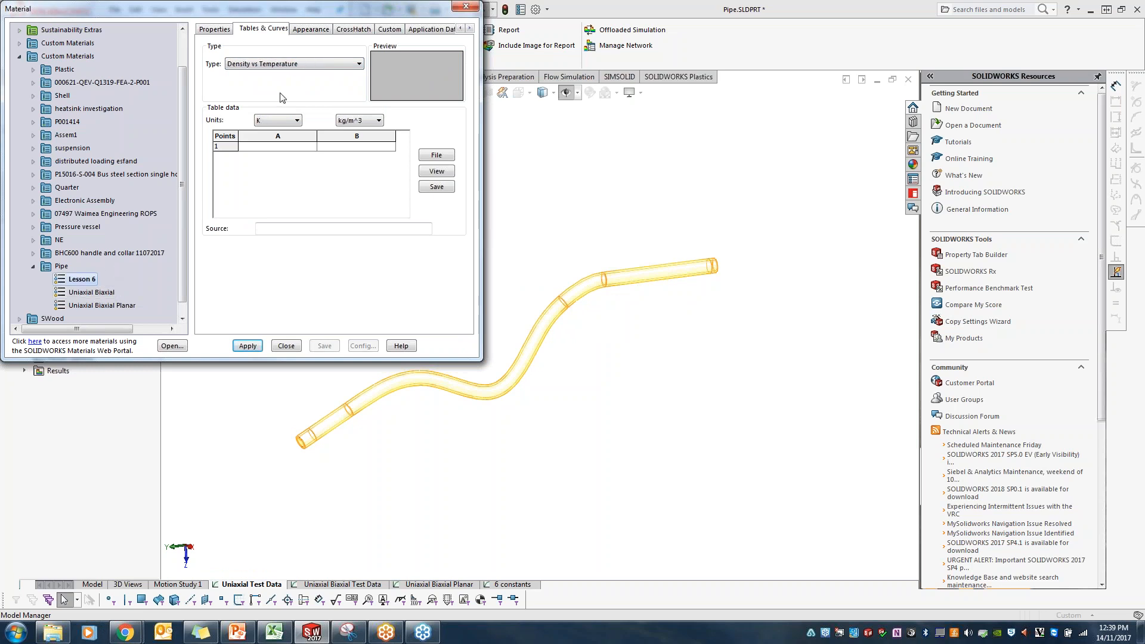
Step: Compare the Lesson 6 material's Simple Tension curve with its Planar Tension or Pure Shear and other curve types
click(294, 65)
click(288, 99)
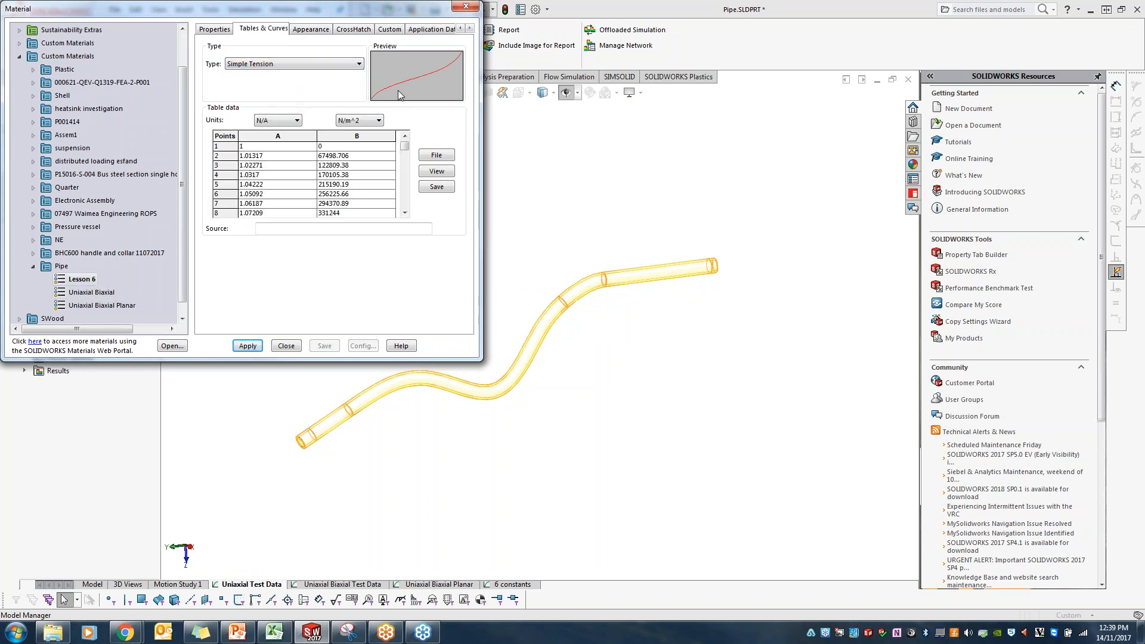
click(334, 65)
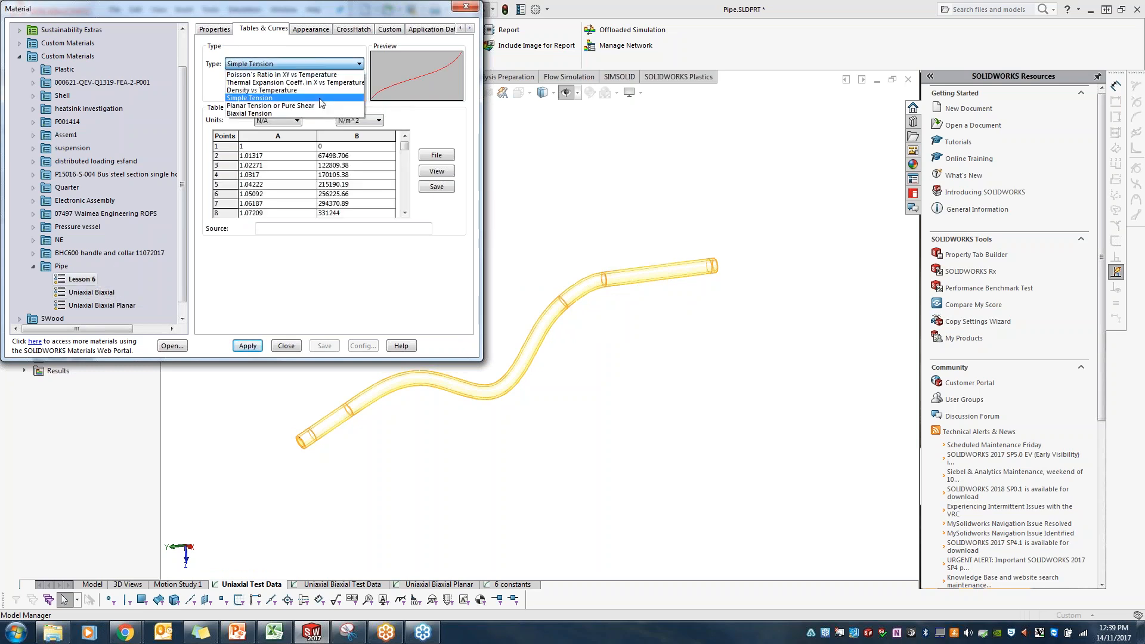
click(320, 107)
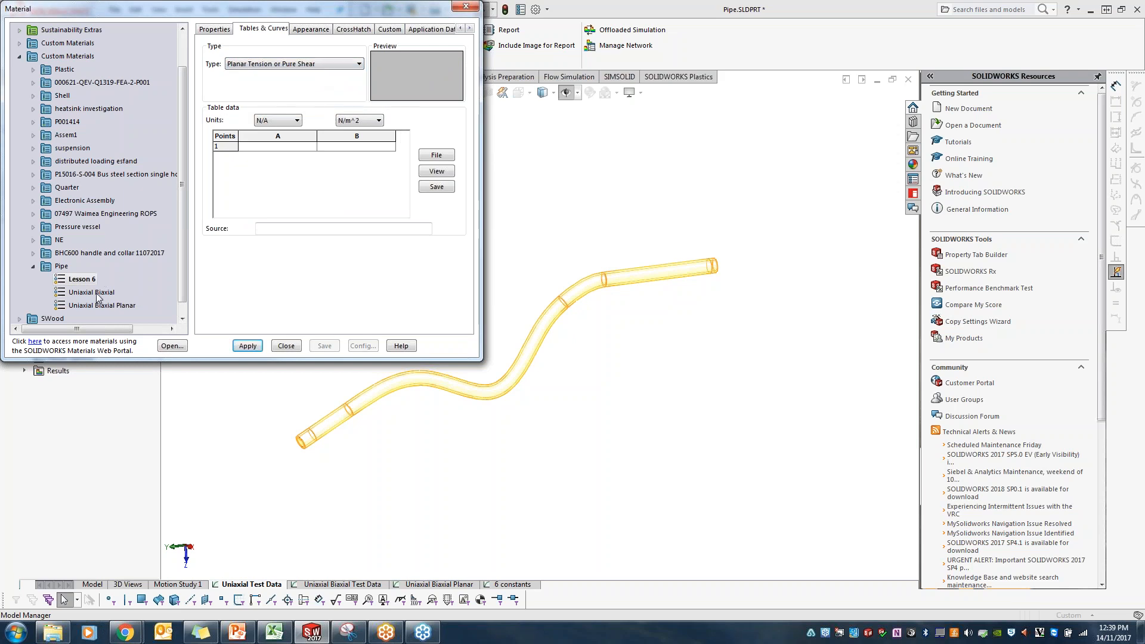
click(289, 64)
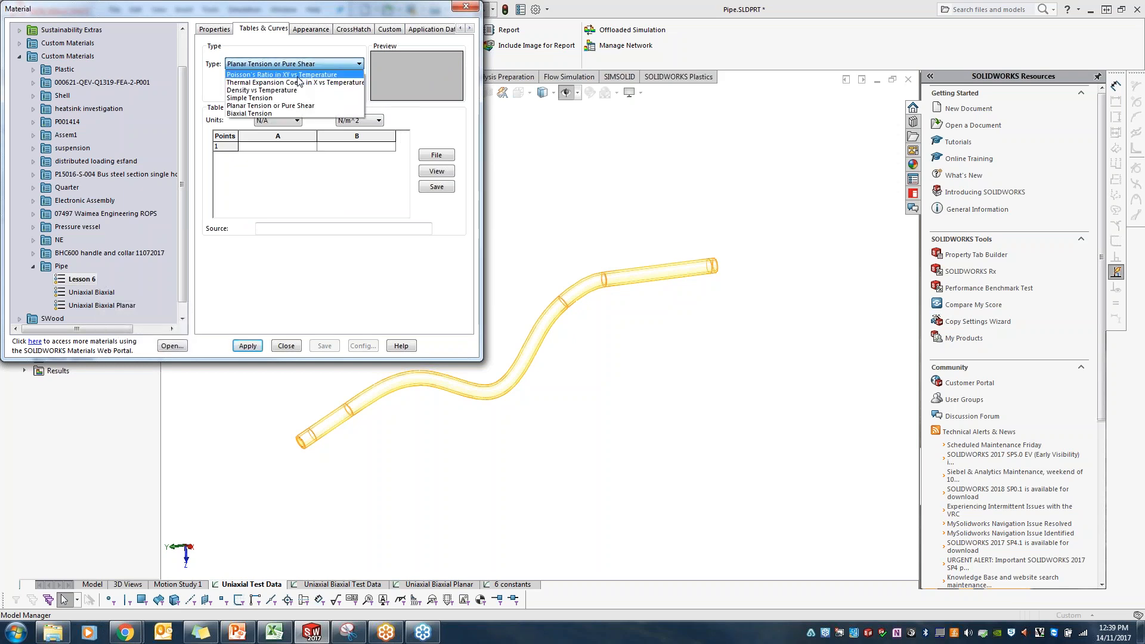
click(289, 110)
Step: Review the Uniaxial Biaxial Planar material's Simple, Planar and Biaxial Tension curves, and switch to PowerPoint
click(100, 304)
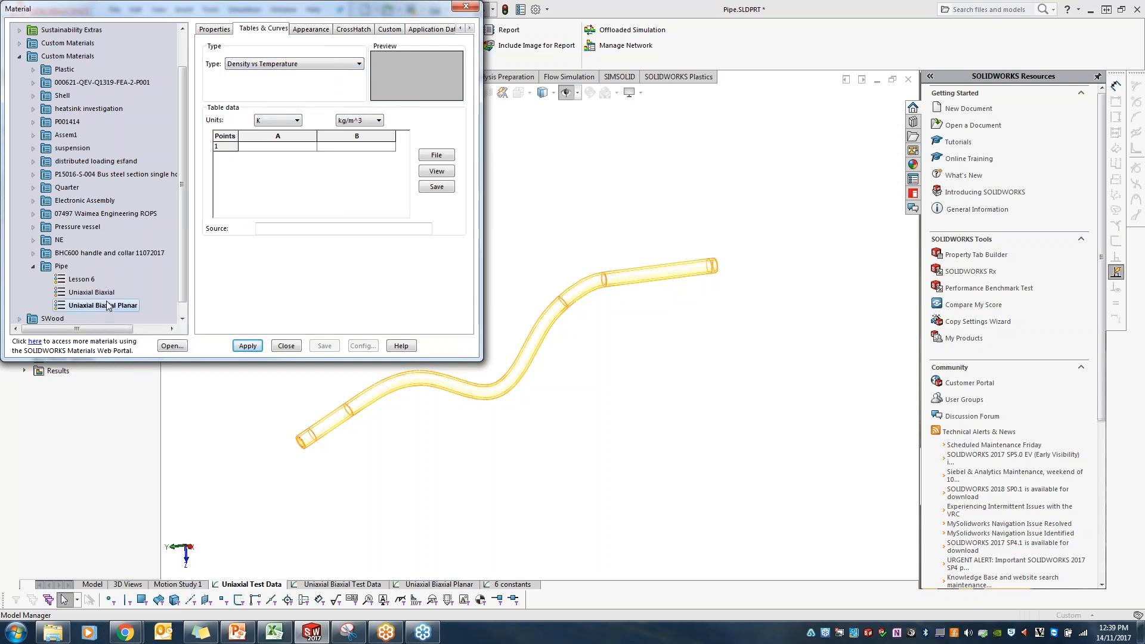
click(292, 63)
click(303, 105)
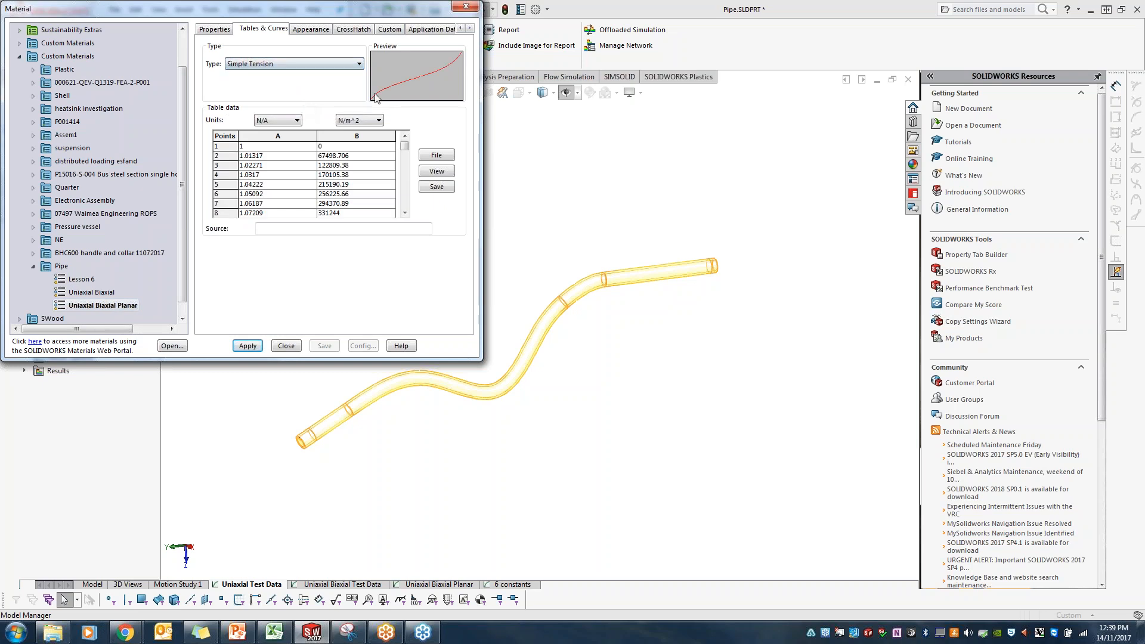
click(292, 64)
click(283, 106)
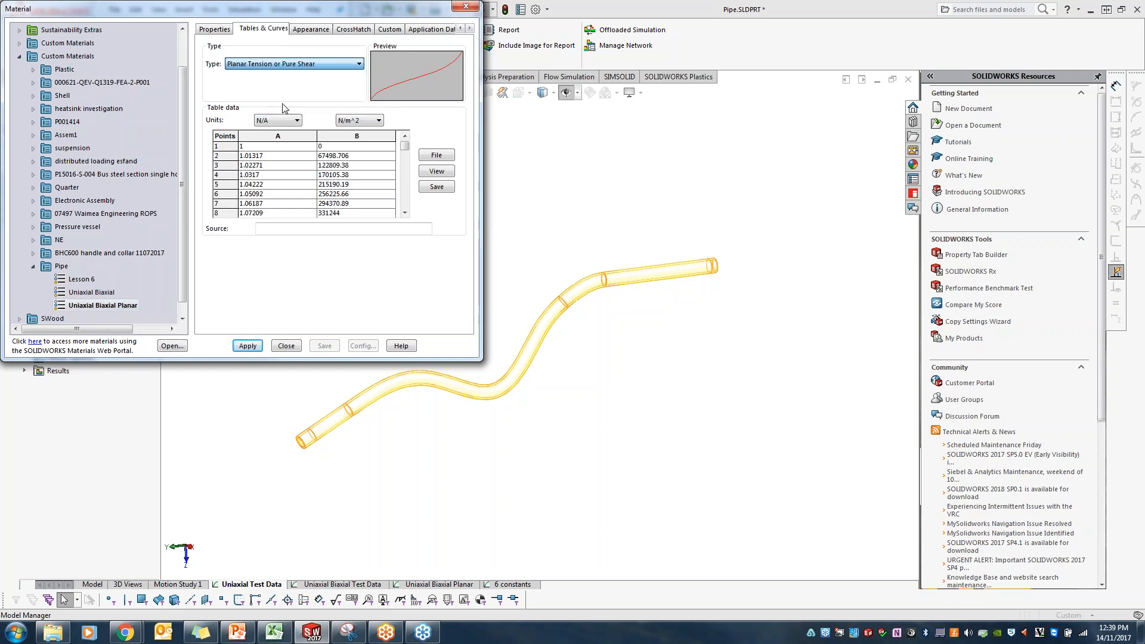
click(301, 66)
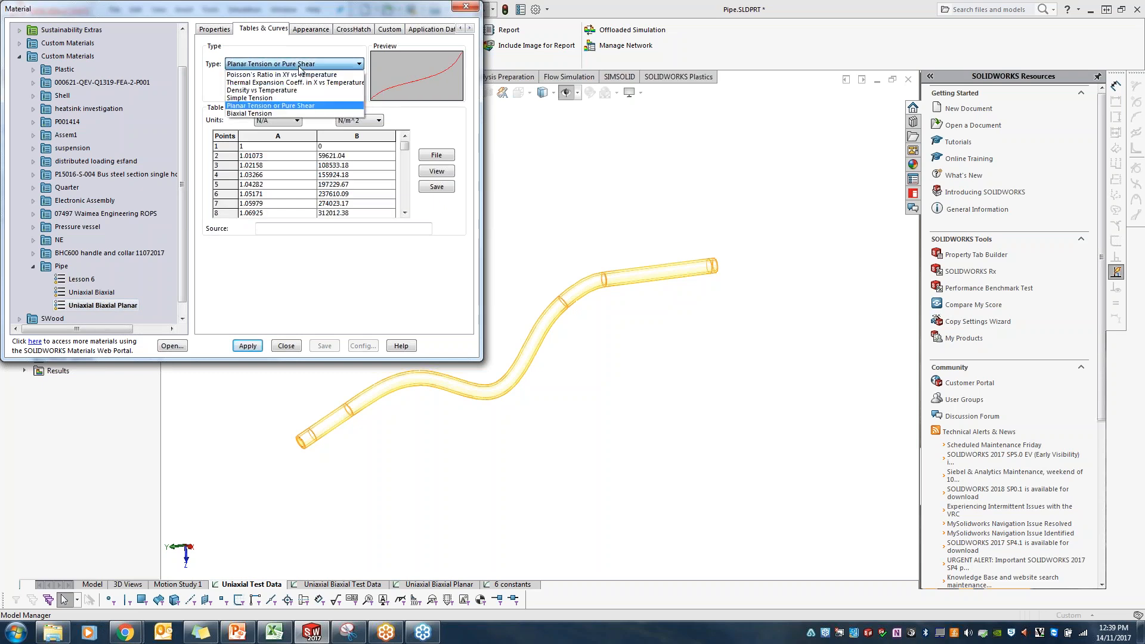
click(279, 113)
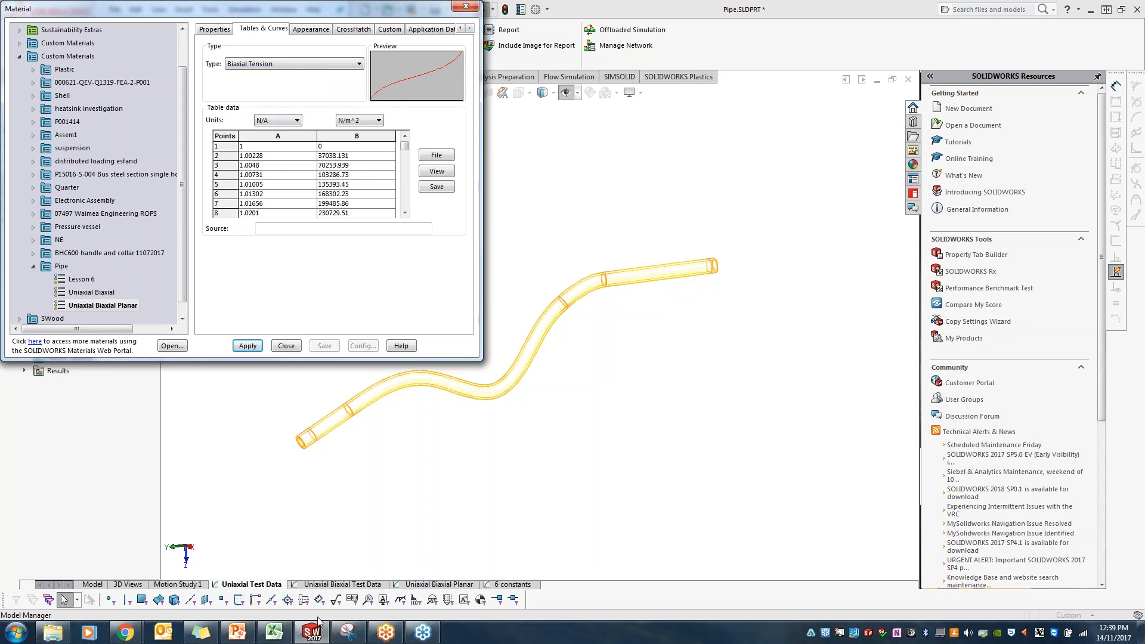
click(238, 632)
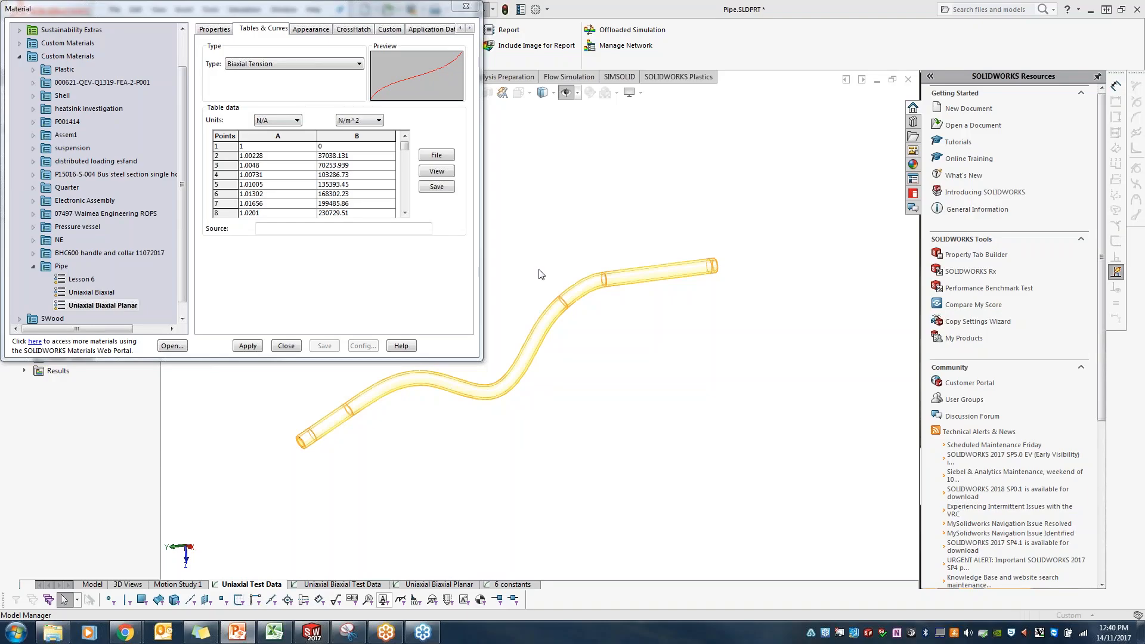
Step: In the 6 constants study, set the number of constants of the pipe's Lesson 6 Mooney Rivlin material to 6 and close the material settings
click(285, 345)
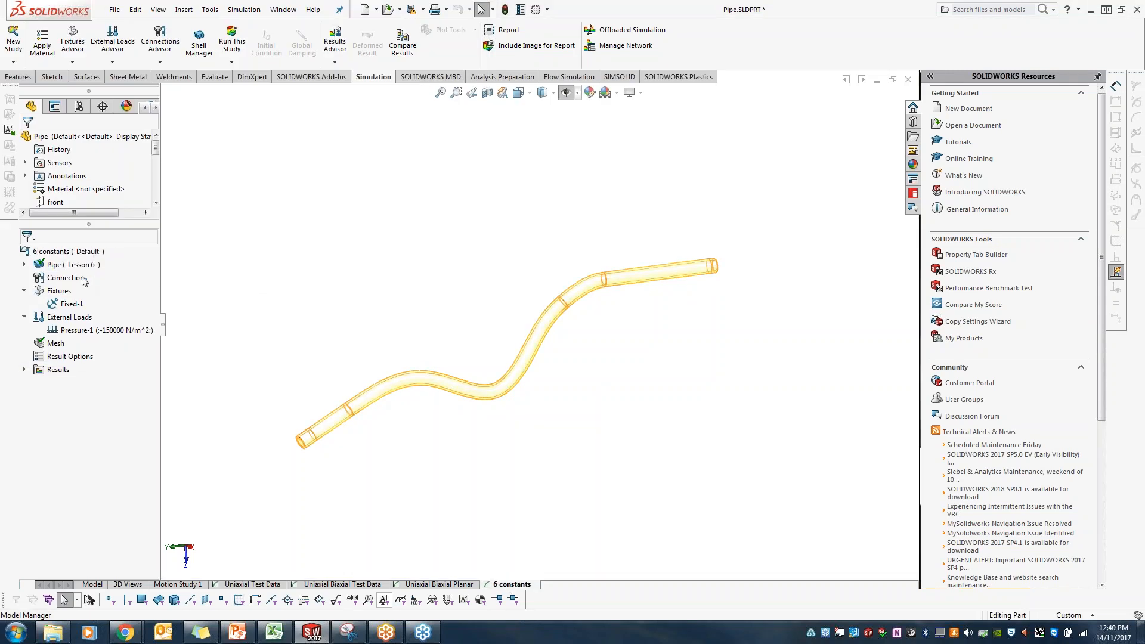
right_click(67, 264)
click(131, 267)
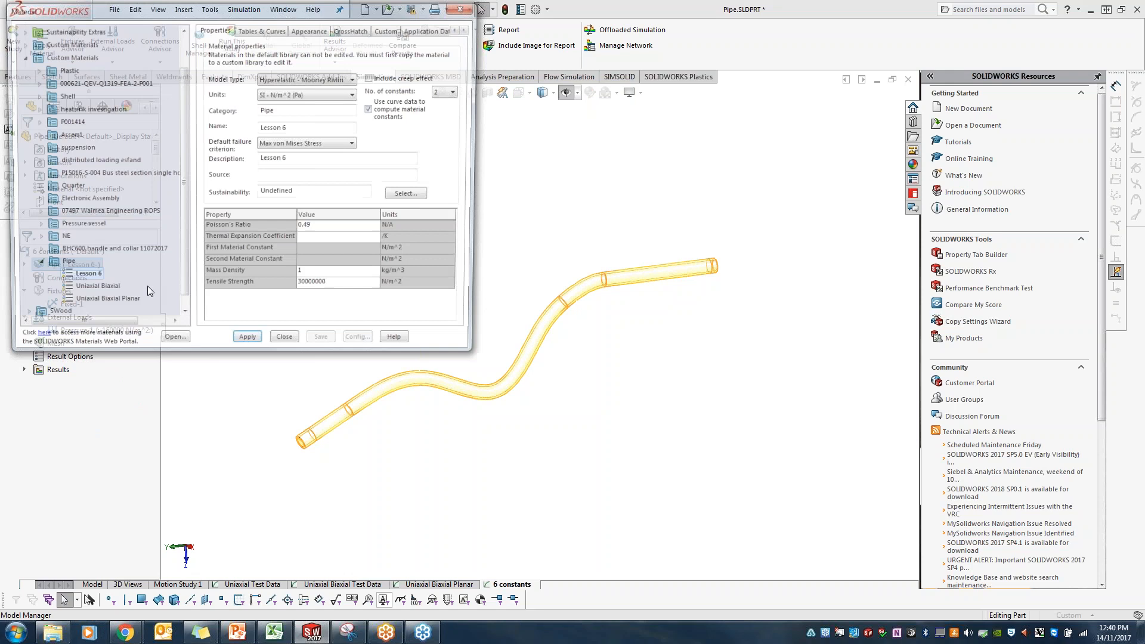
click(451, 91)
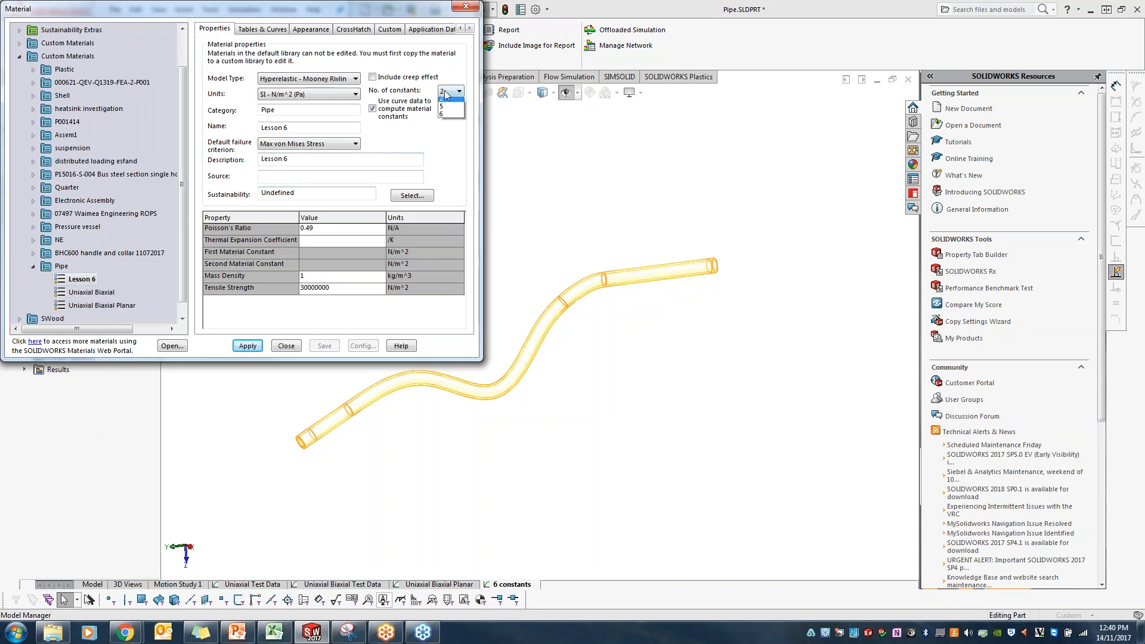
click(445, 117)
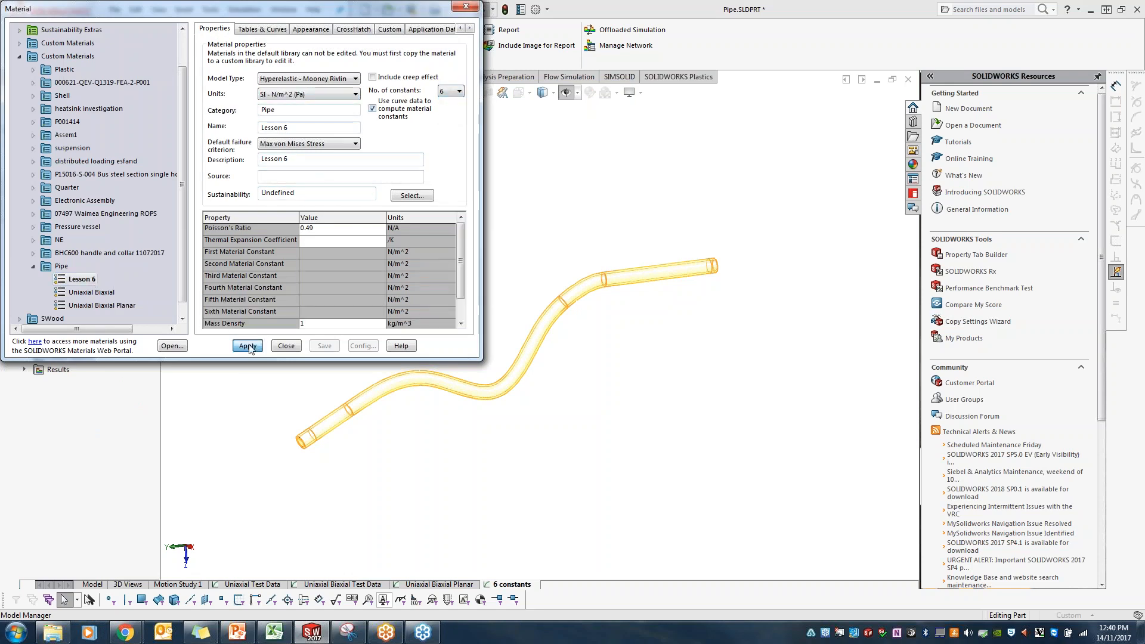
click(278, 350)
click(614, 380)
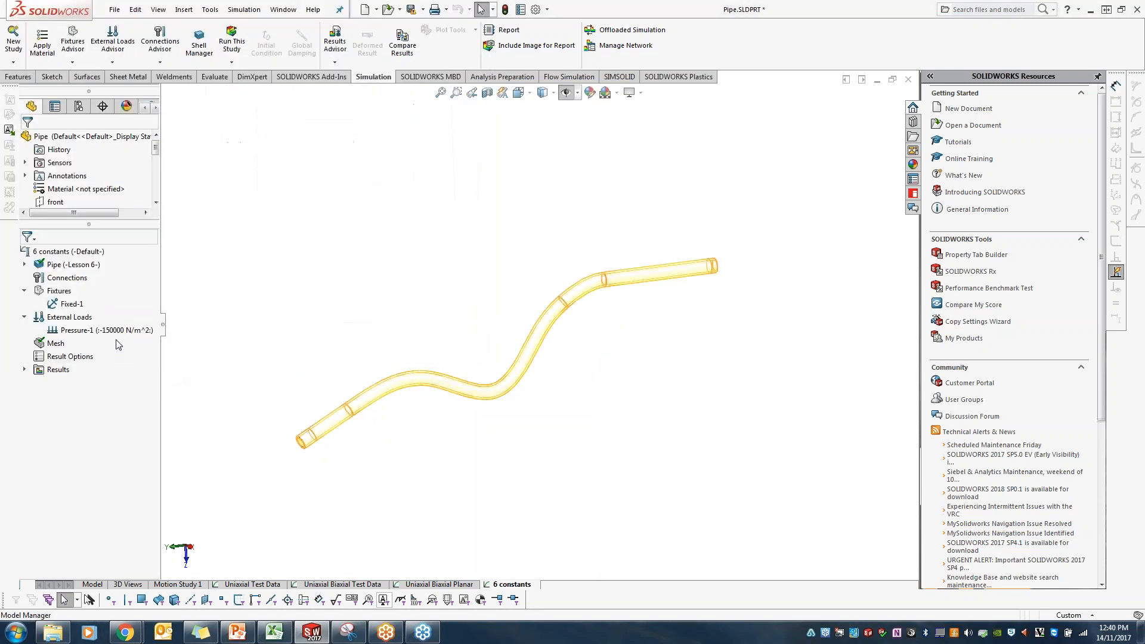
Step: Run the 6 constants study and show its von Mises stress plot at plot step 8
click(232, 42)
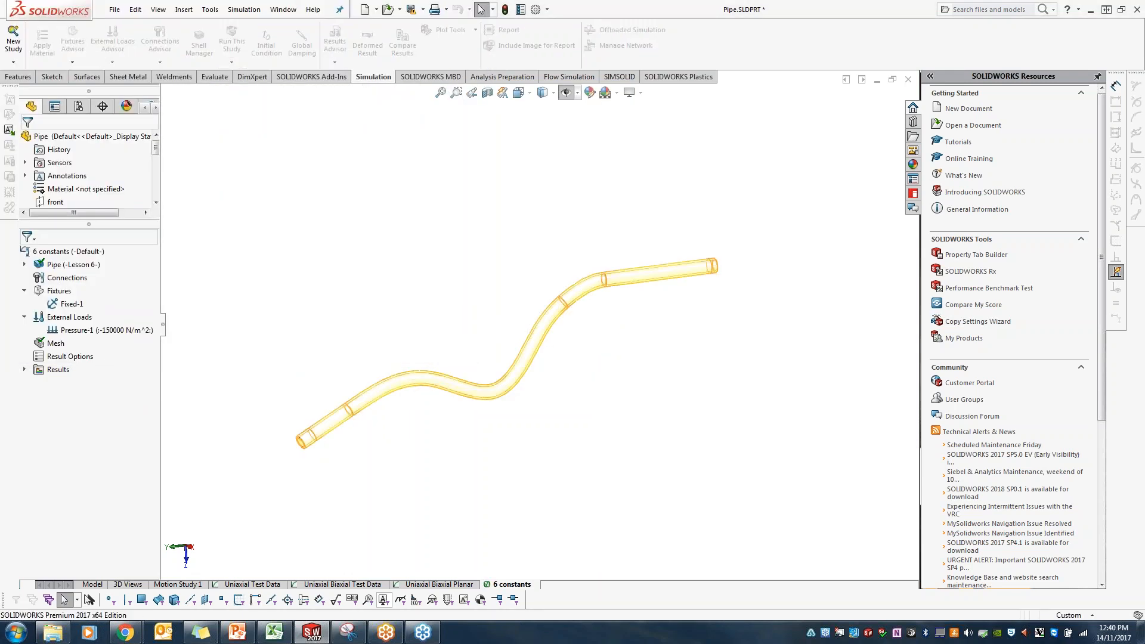
click(685, 366)
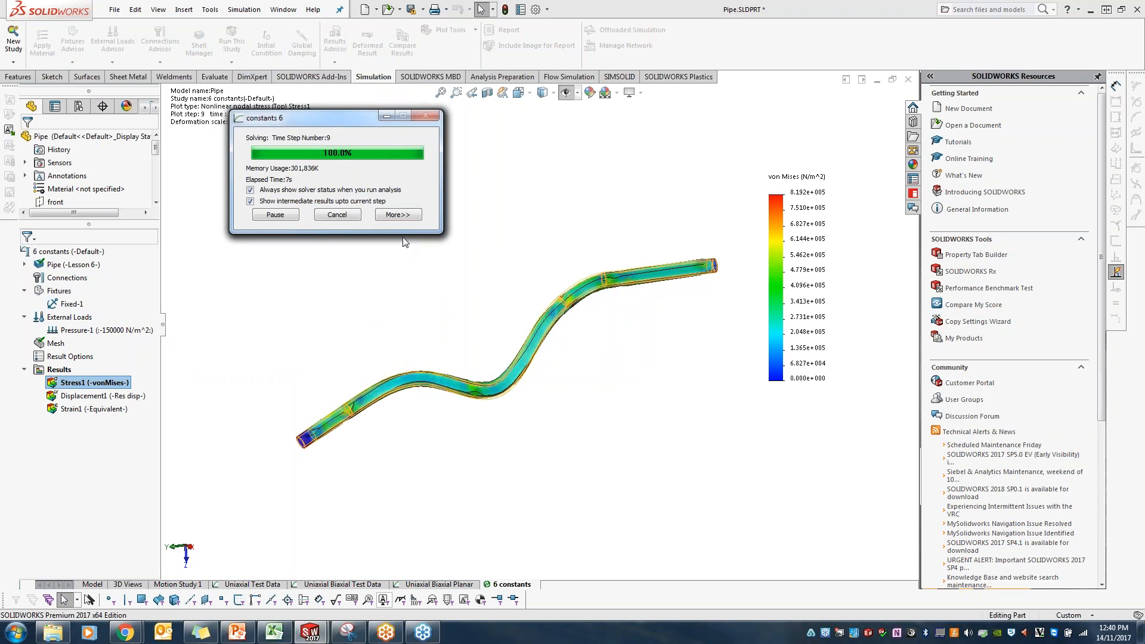
double_click(94, 382)
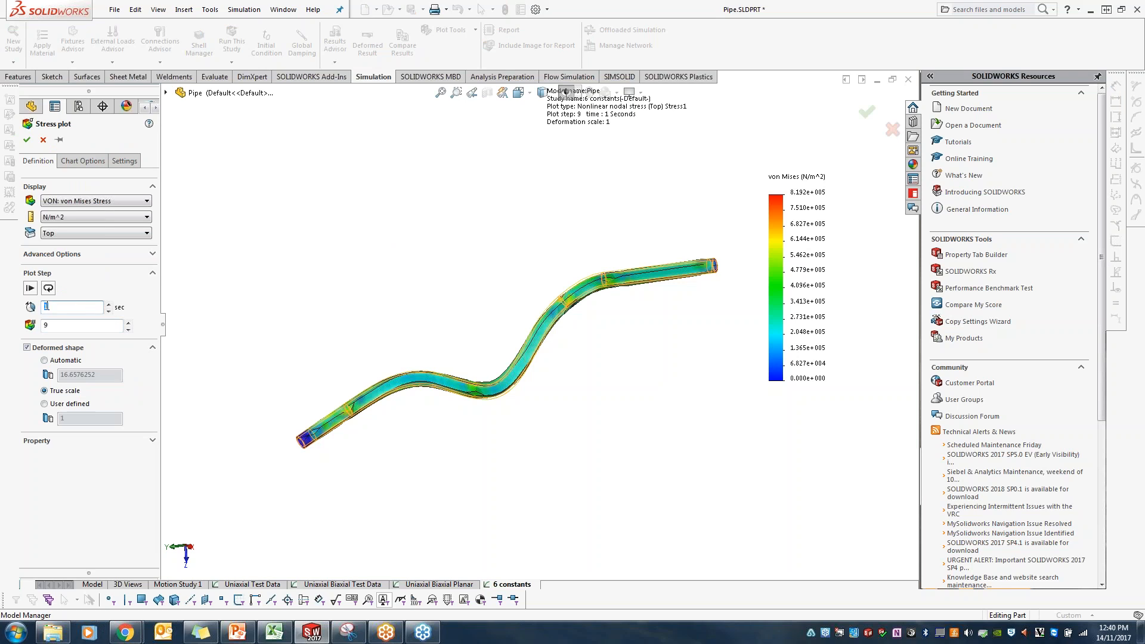
key(Tab)
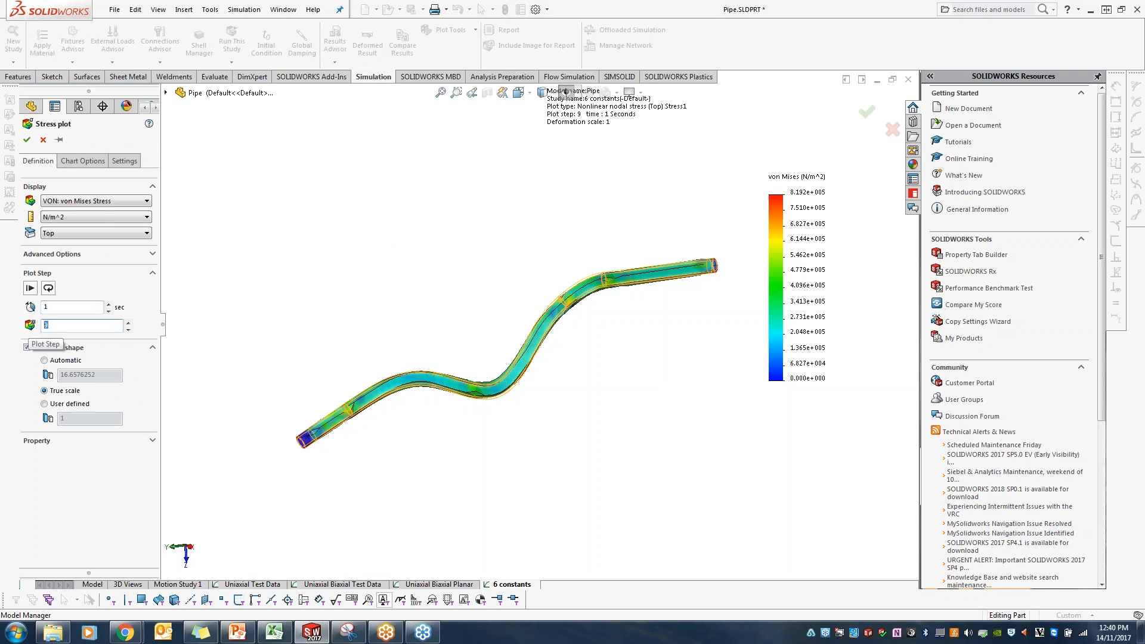
key(Return)
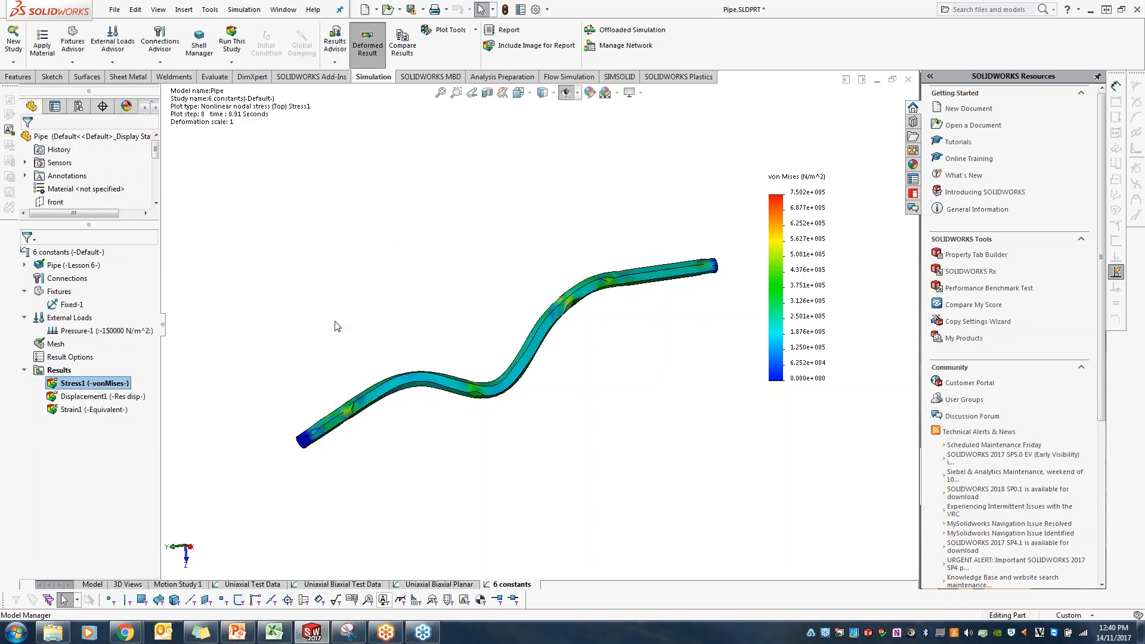
Step: Show the resultant displacement plot, animate it, examine the pipe's deformation at its bends and end, and close the animation
double_click(123, 396)
right_click(122, 396)
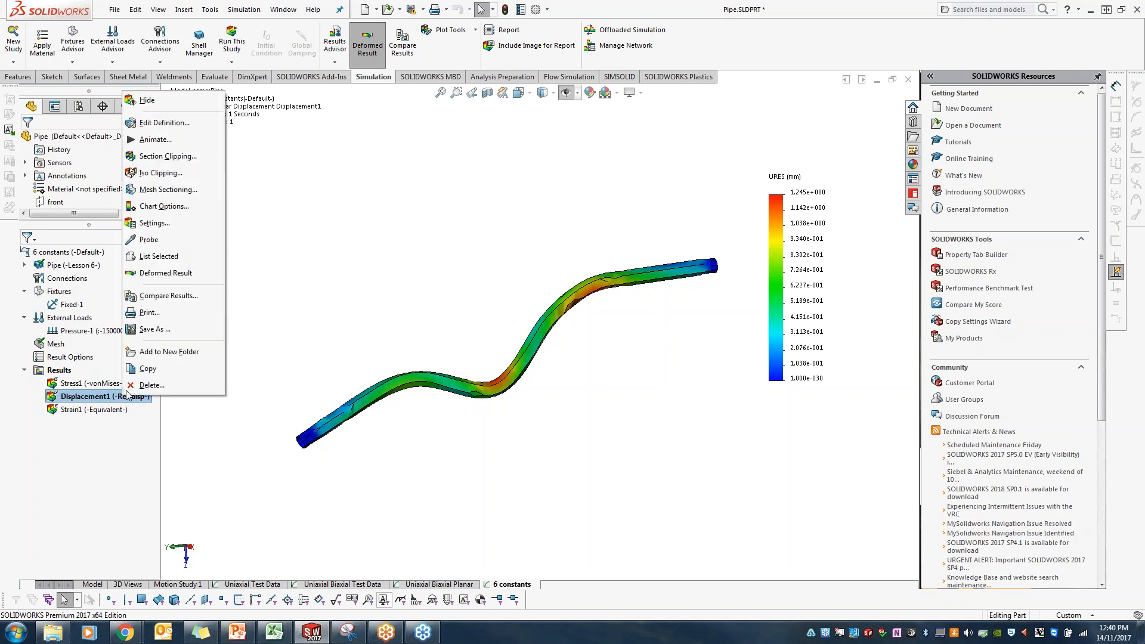
click(156, 139)
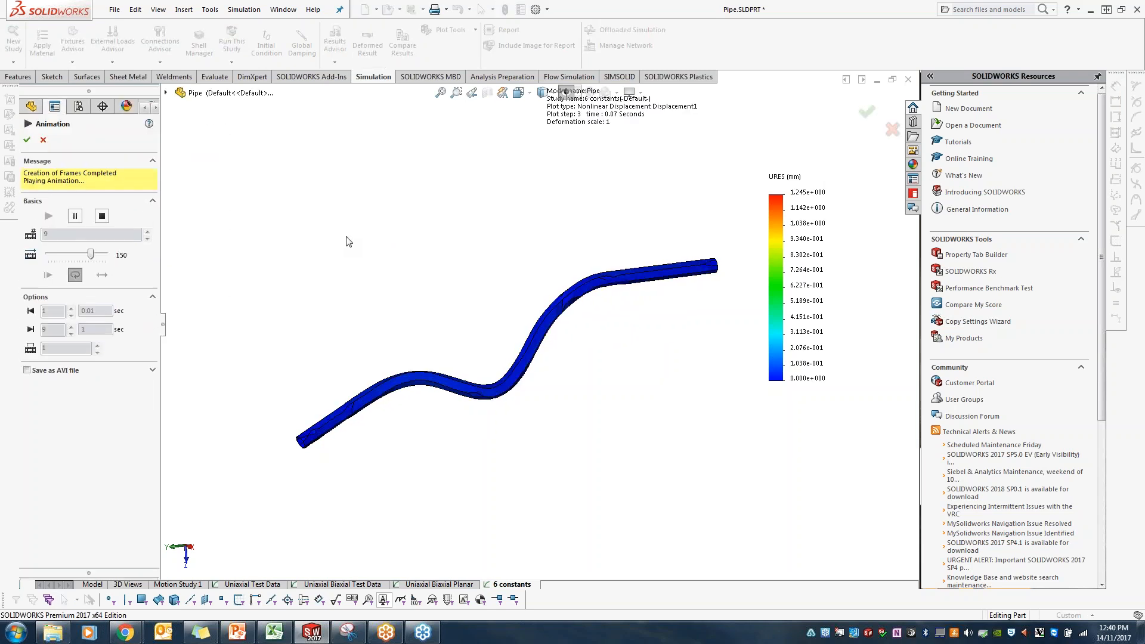
scroll(555, 378, down, 4)
middle_drag(555, 379, 507, 406)
scroll(567, 357, up, 8)
scroll(718, 299, down, 7)
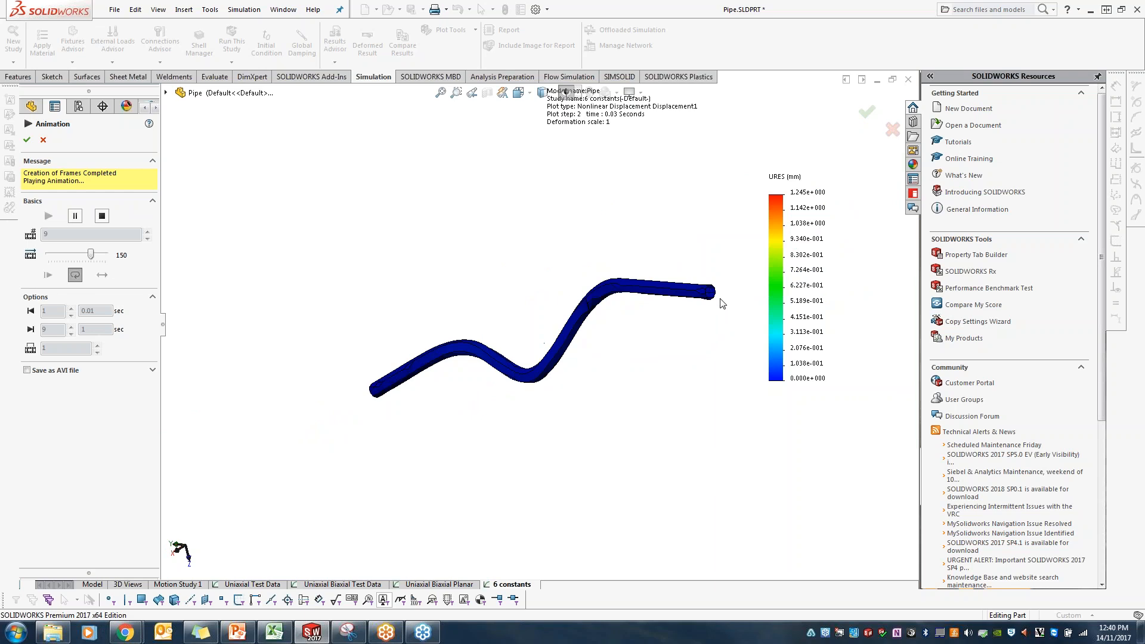
scroll(678, 294, down, 4)
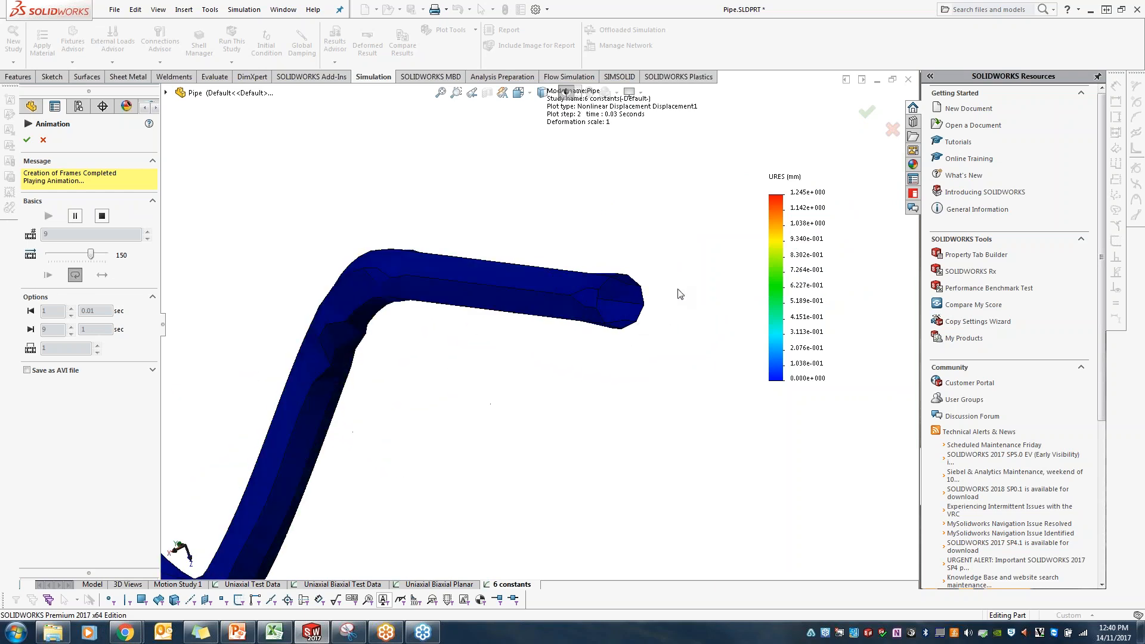
scroll(678, 289, up, 8)
middle_drag(585, 422, 633, 401)
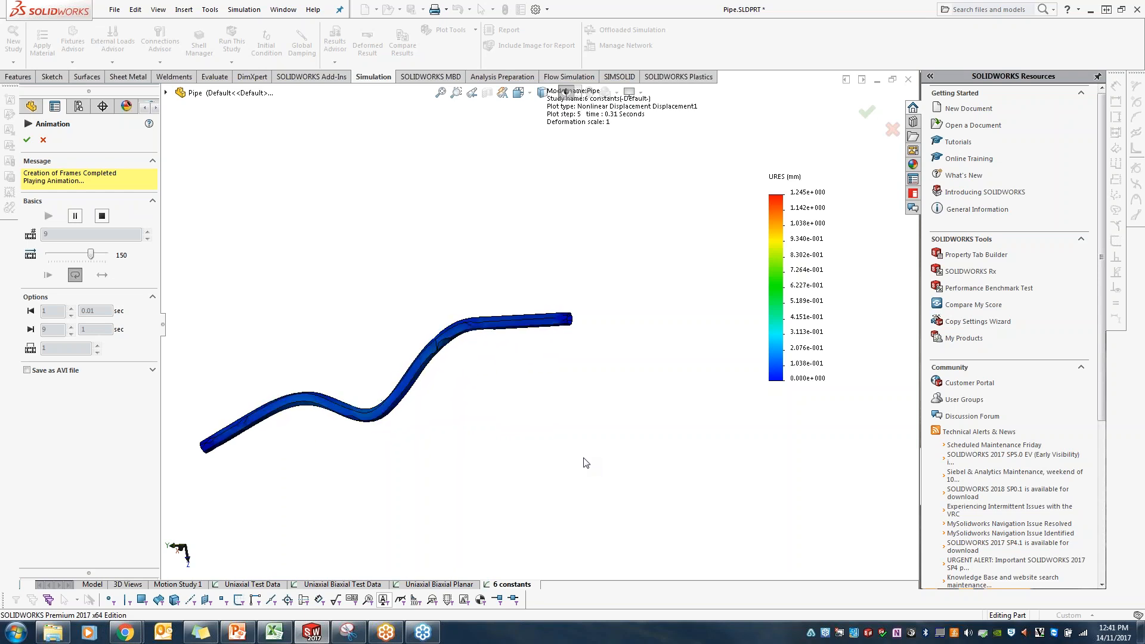
click(43, 139)
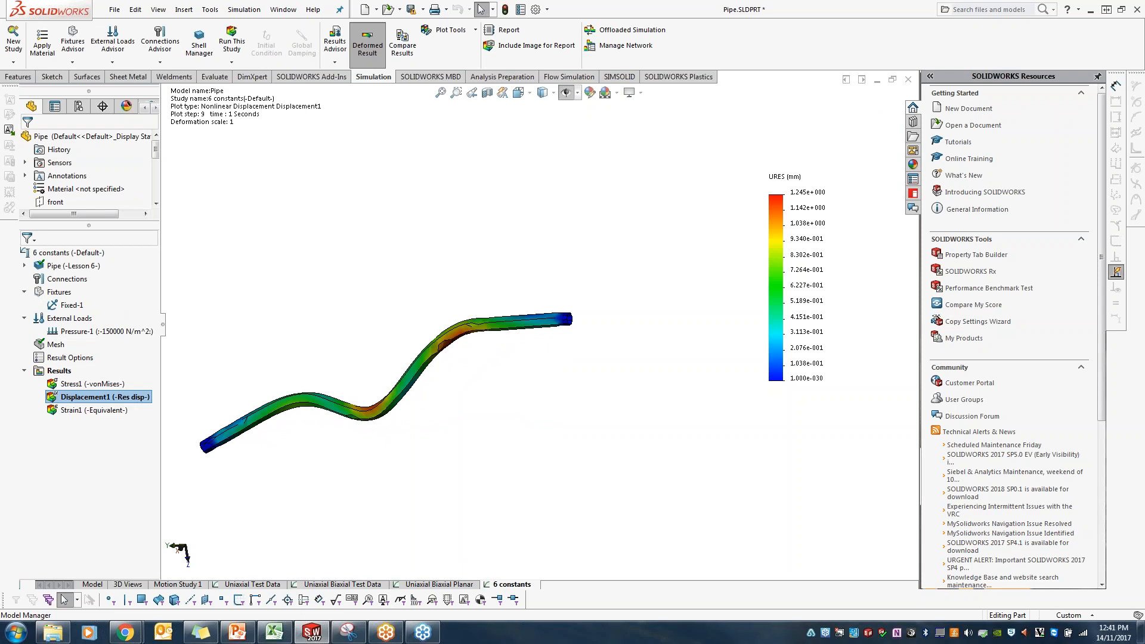